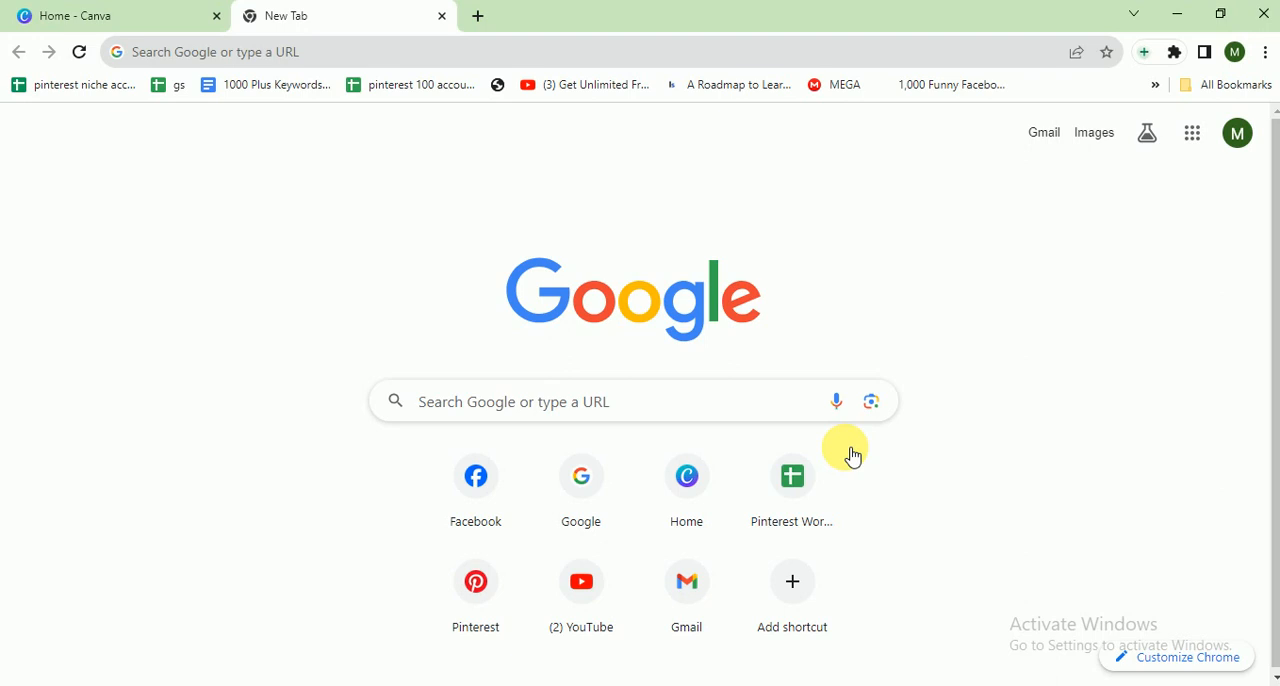
Search the design types for "facebook post" and create a blank Facebook Post (Square) design, 1080 × 1080 px
{"action": "left_click", "coordinate": [165, 22]}
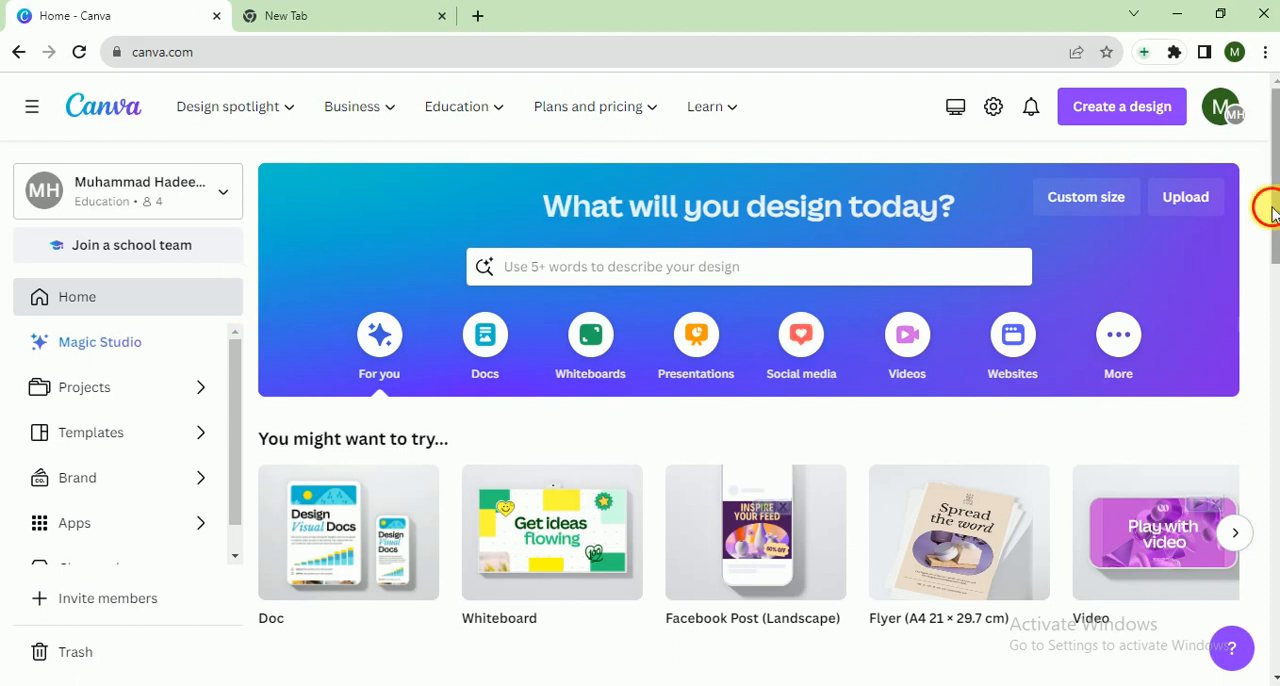
{"action": "mouse_move", "coordinate": [1274, 203]}
{"action": "left_mouse_down"}
{"action": "mouse_move", "coordinate": [1276, 266]}
{"action": "mouse_move", "coordinate": [1276, 214]}
{"action": "left_mouse_up"}
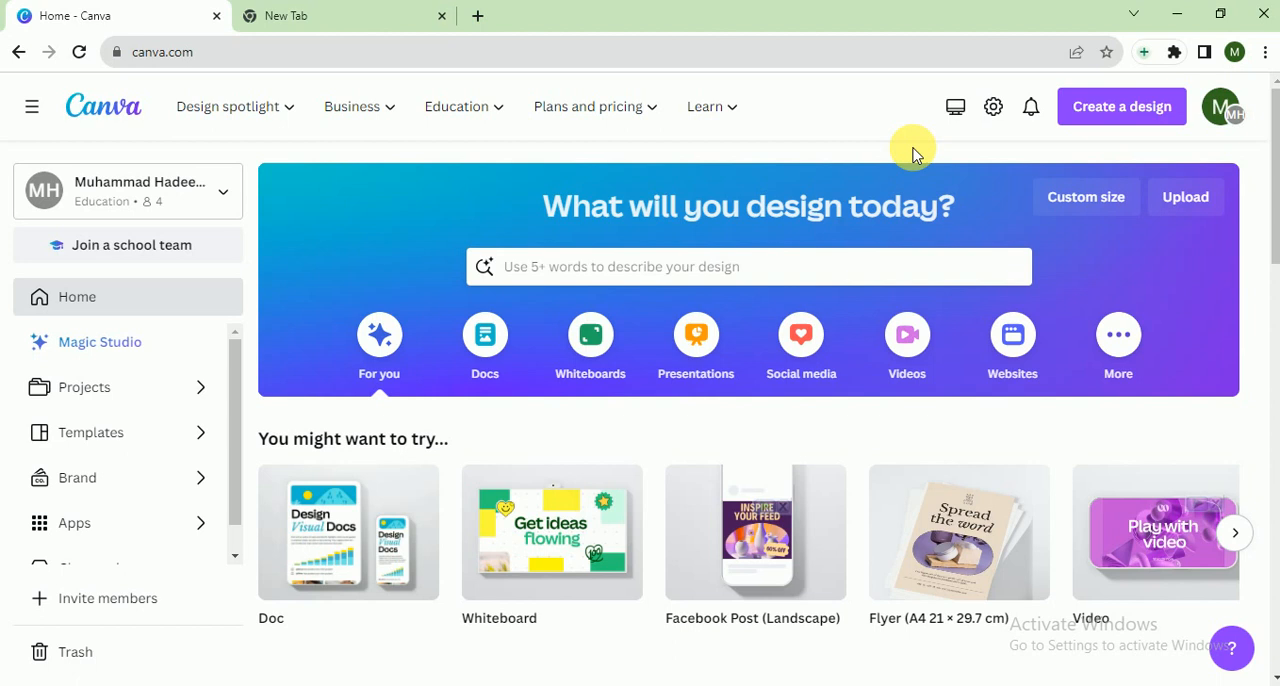
{"action": "left_click", "coordinate": [1122, 106]}
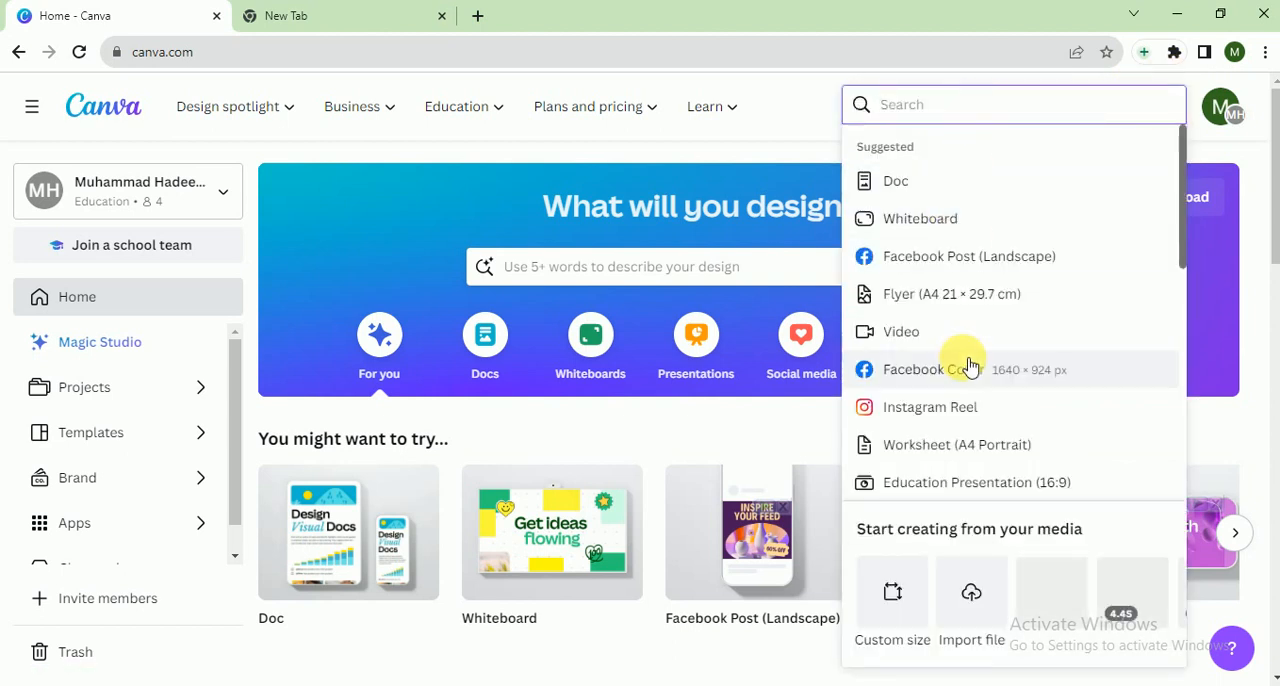
{"action": "type", "text": "fa"}
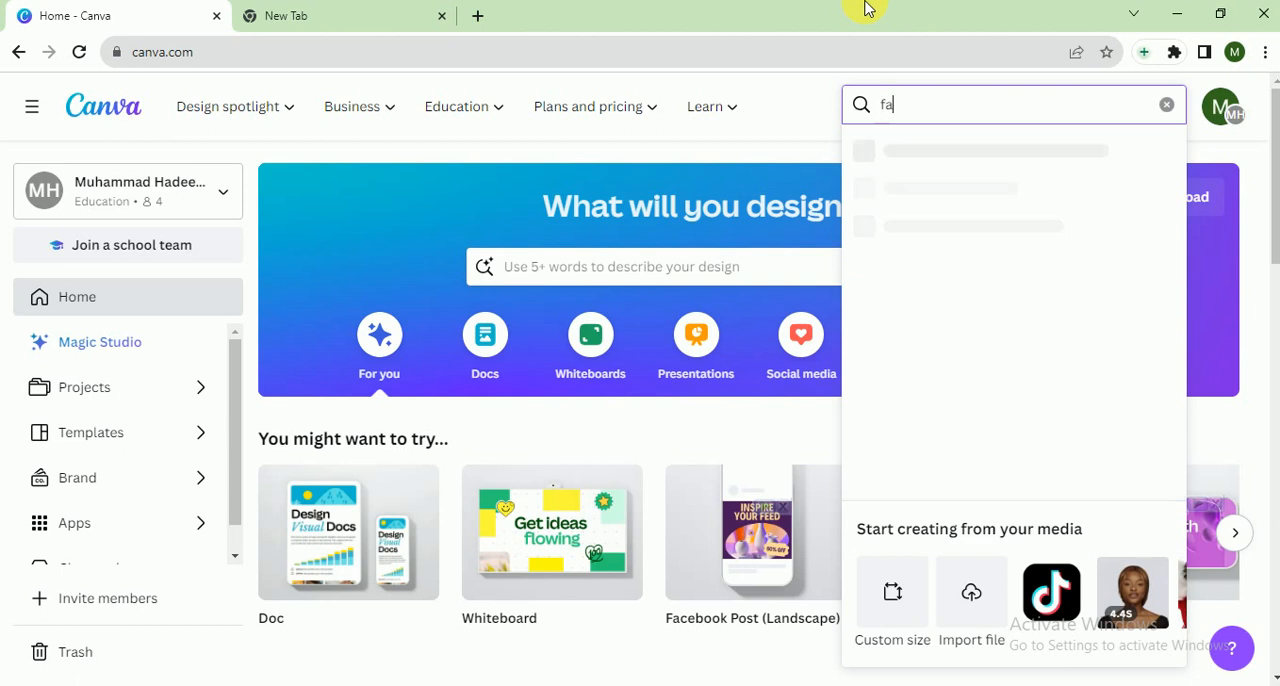
{"action": "type", "text": "cebook"}
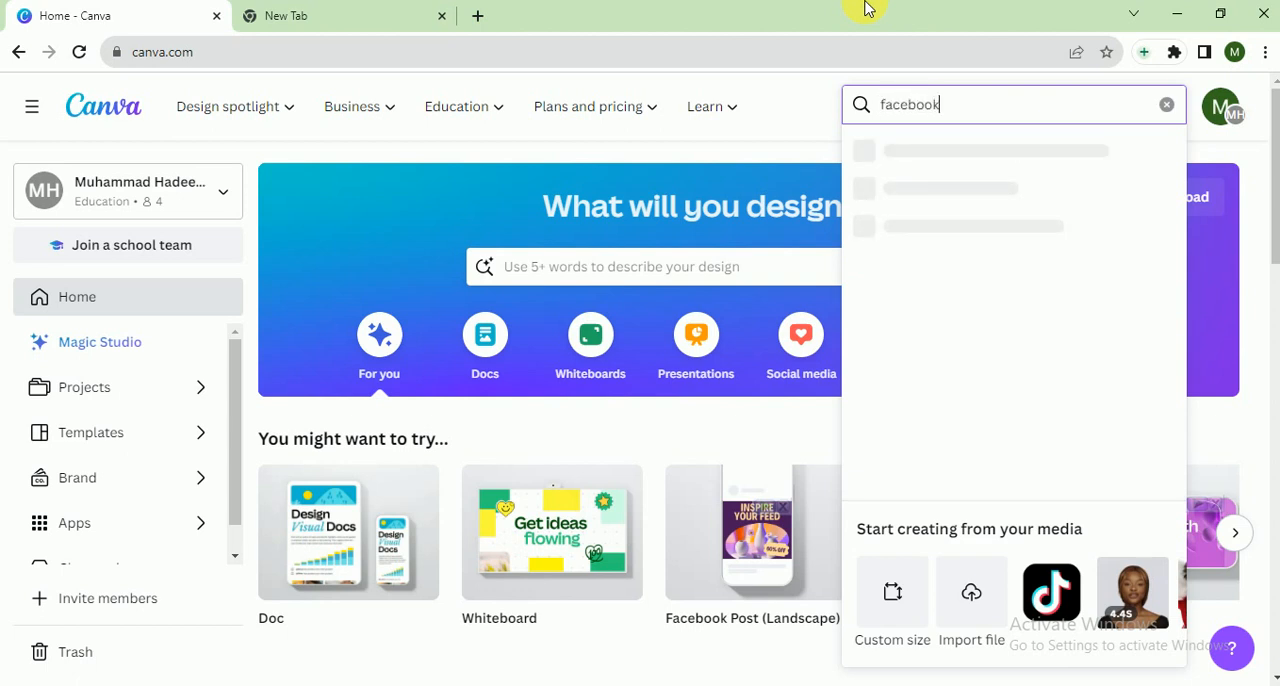
{"action": "type", "text": " post"}
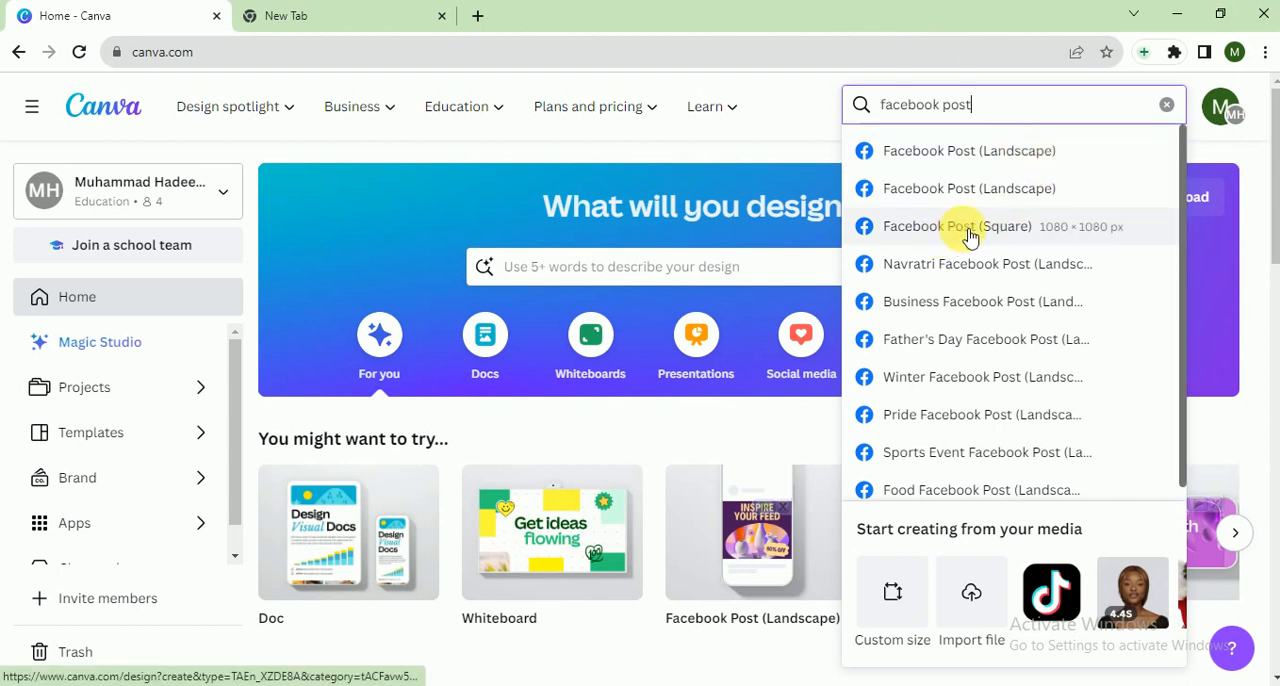
{"action": "left_click", "coordinate": [1098, 229]}
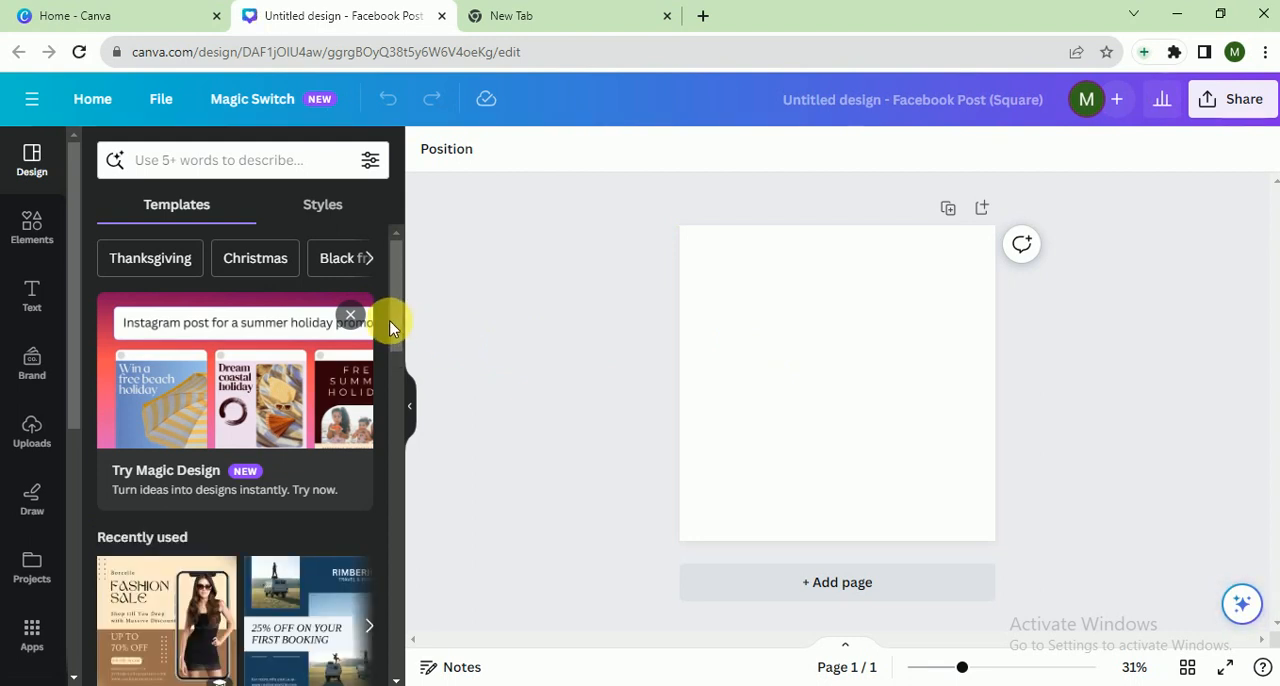
Search the templates for "fitness"
{"action": "left_click_drag", "start_coordinate": [389, 323], "coordinate": [406, 236]}
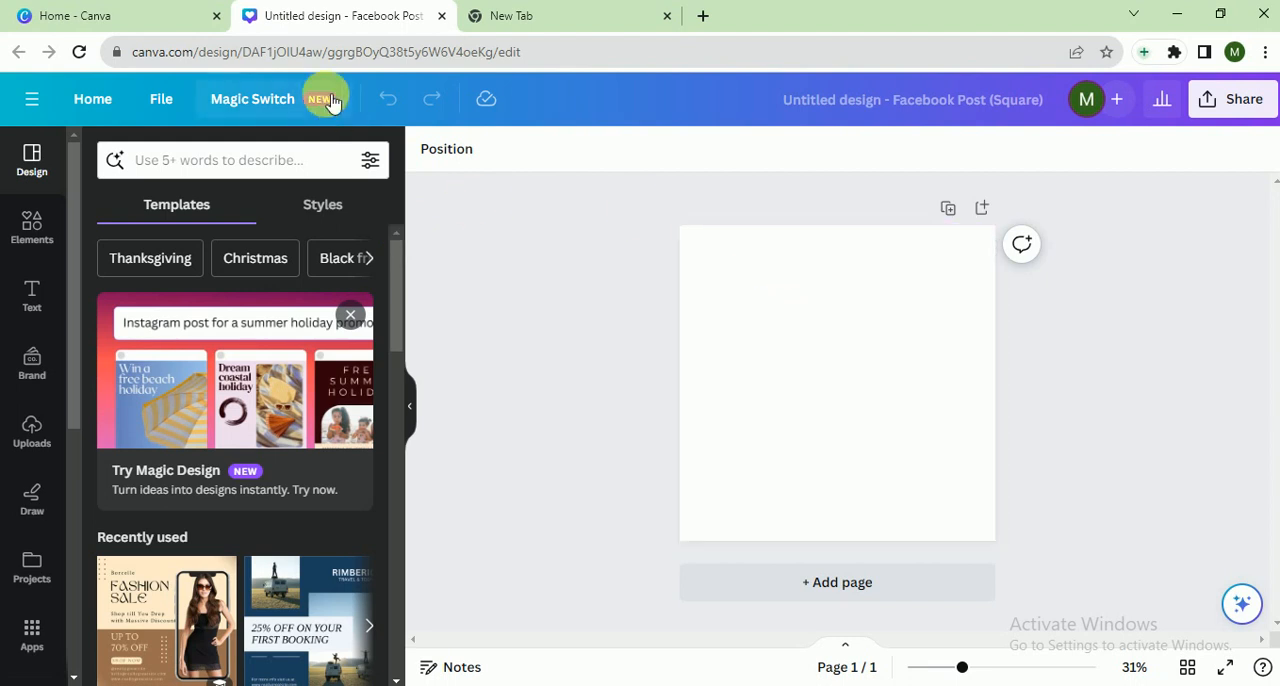
{"action": "left_click", "coordinate": [226, 168]}
{"action": "type", "text": "fi"}
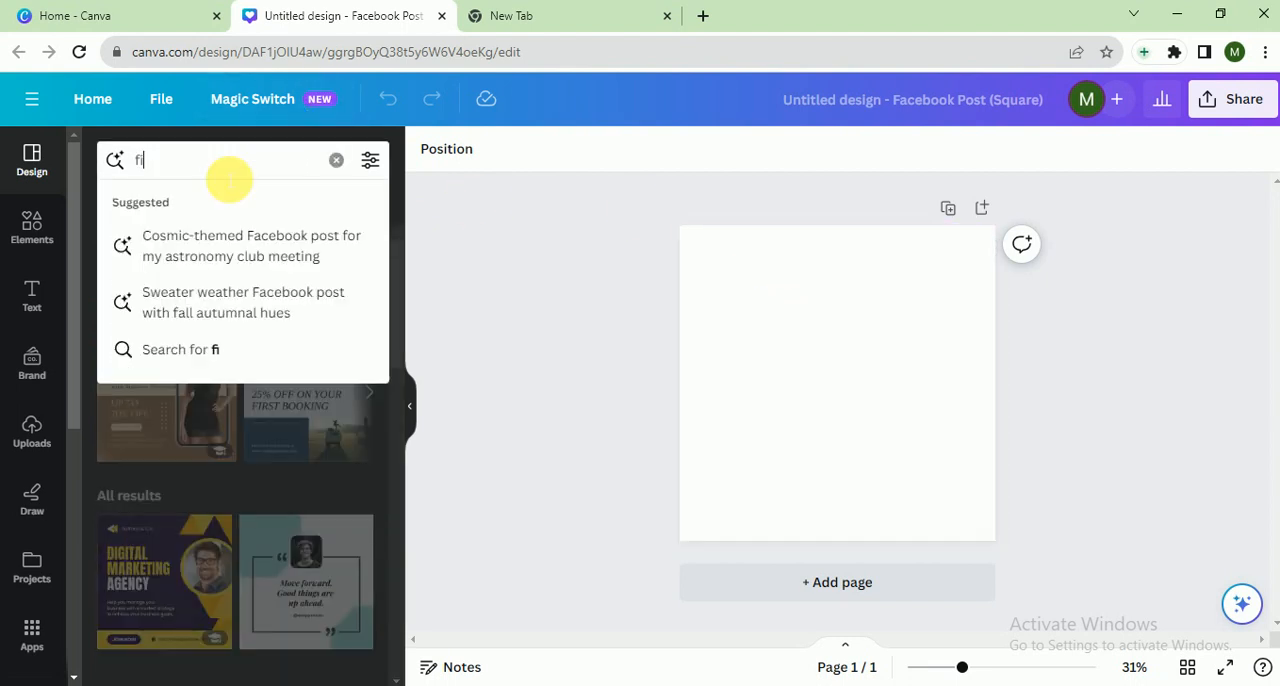
{"action": "type", "text": "tness"}
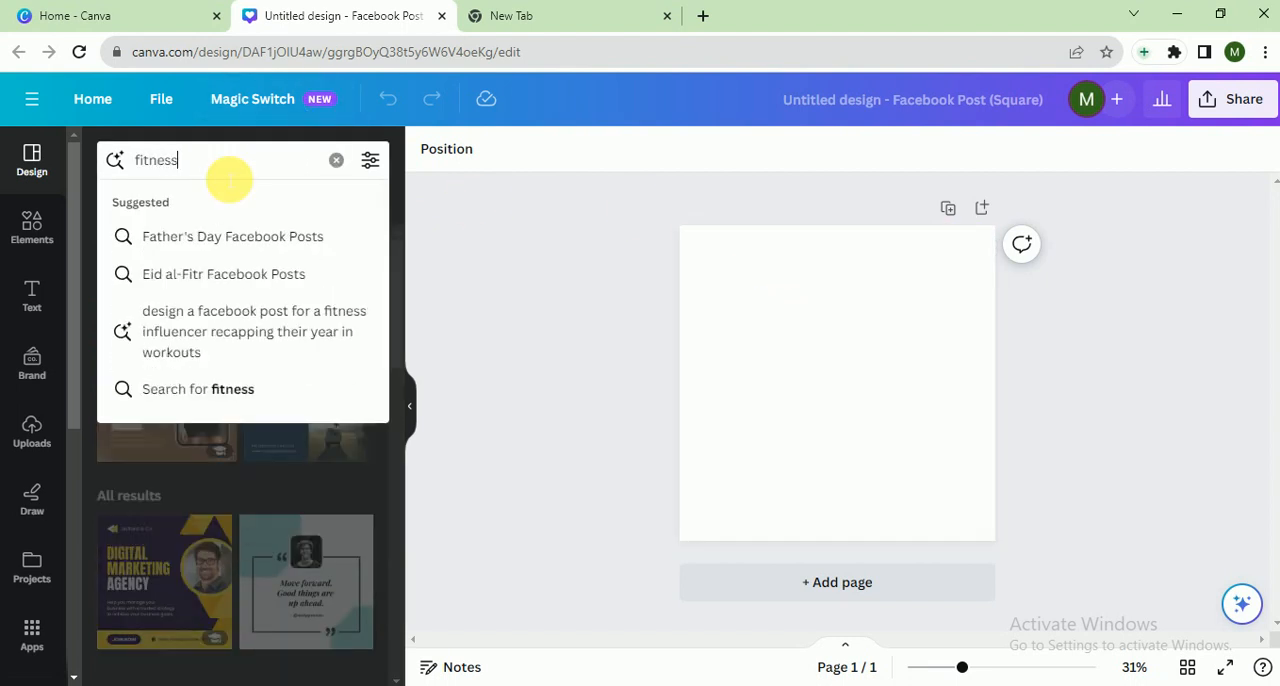
{"action": "key", "text": "Return"}
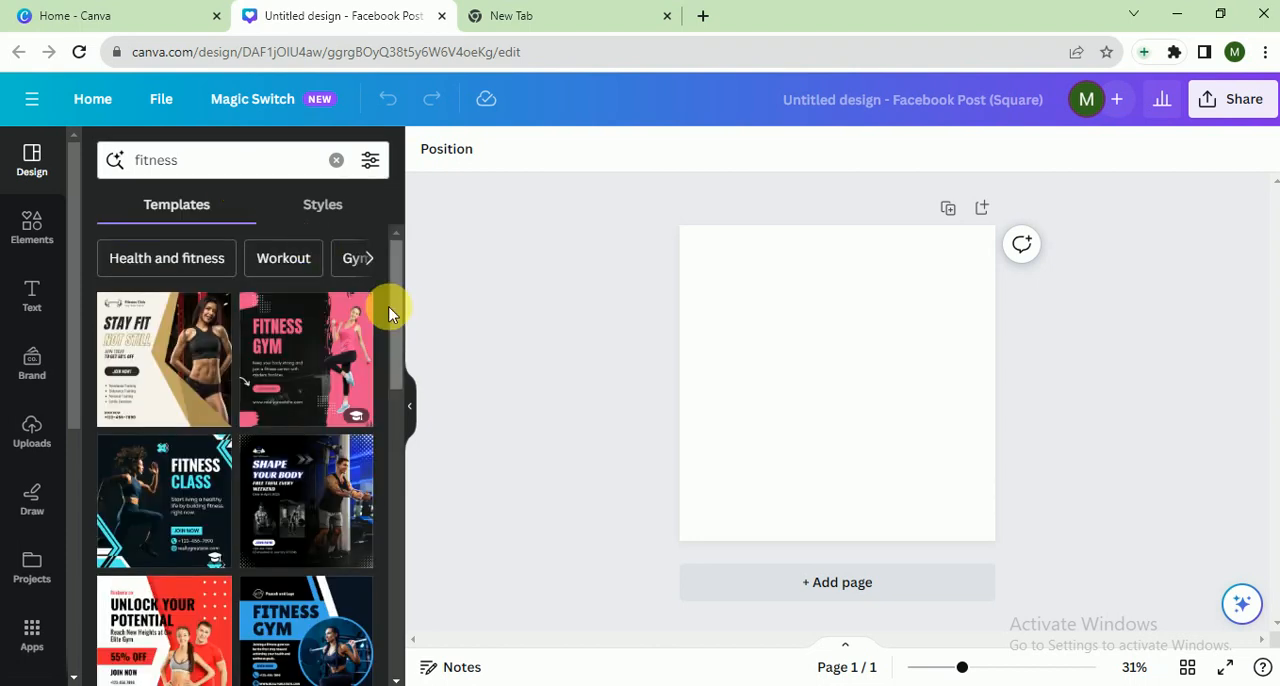
Browse the fitness templates and apply the Brown Black Modern Fitness Gym Facebook post template to the page
{"action": "left_click_drag", "start_coordinate": [386, 306], "coordinate": [406, 557]}
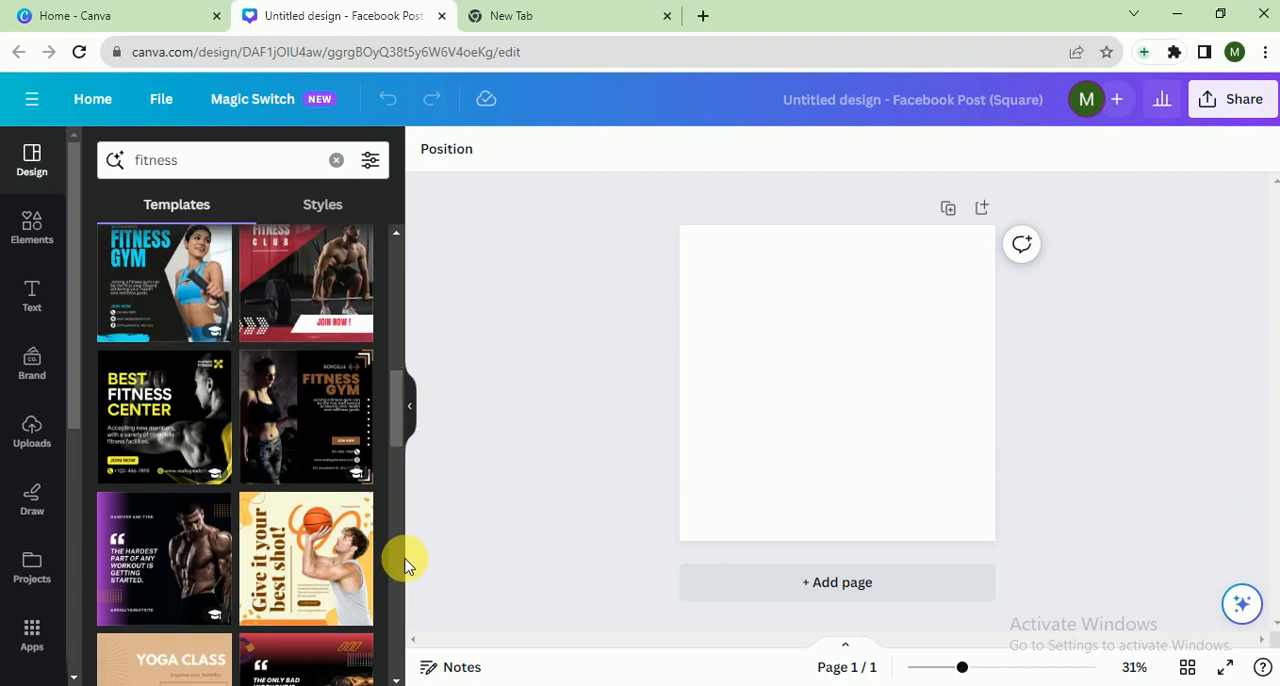
{"action": "left_click_drag", "start_coordinate": [397, 409], "coordinate": [422, 344]}
{"action": "left_click", "coordinate": [142, 333]}
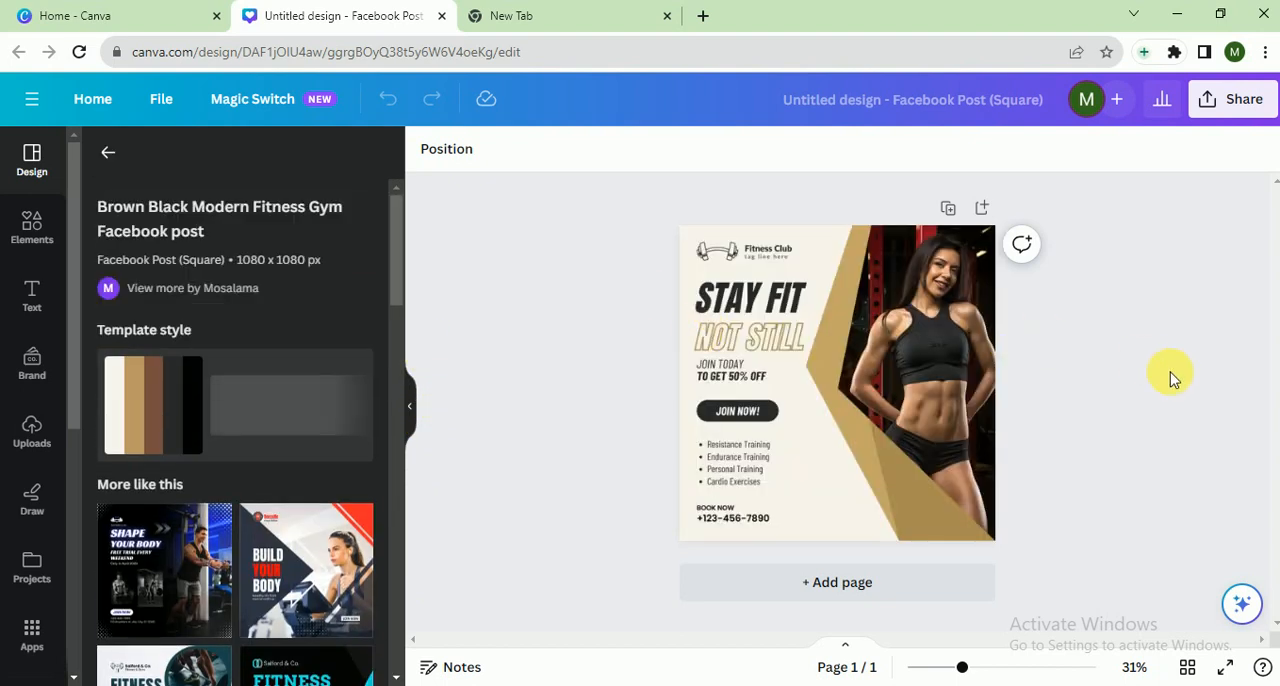
Replace the brand name beside the dumbbell logo with "Get fit"
{"action": "left_click", "coordinate": [728, 366]}
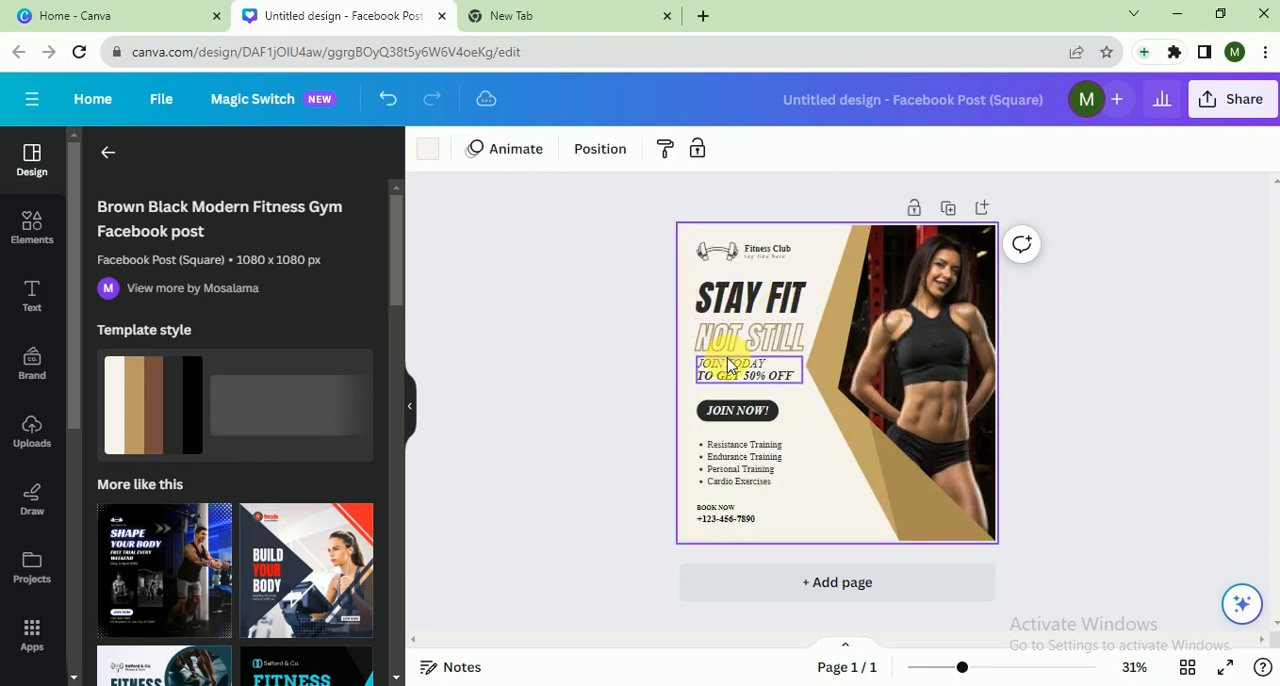
{"action": "left_click", "coordinate": [756, 248]}
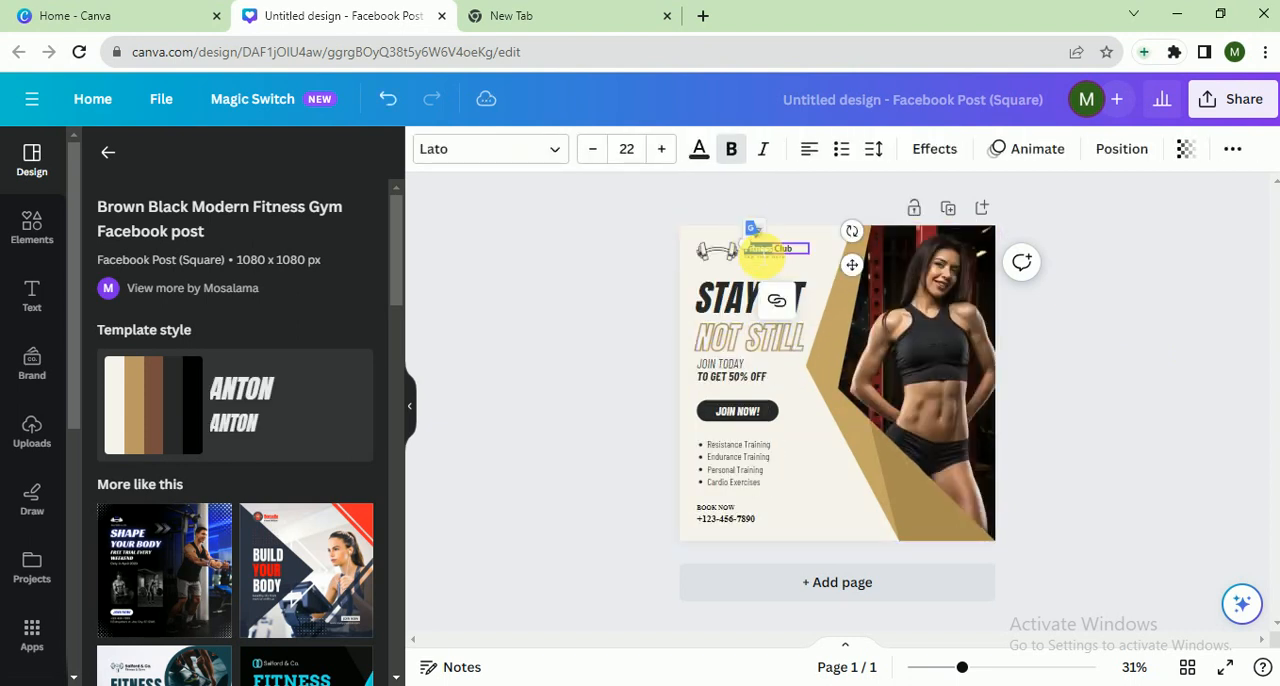
{"action": "double_click", "coordinate": [776, 250]}
{"action": "left_click_drag", "start_coordinate": [733, 253], "coordinate": [728, 253]}
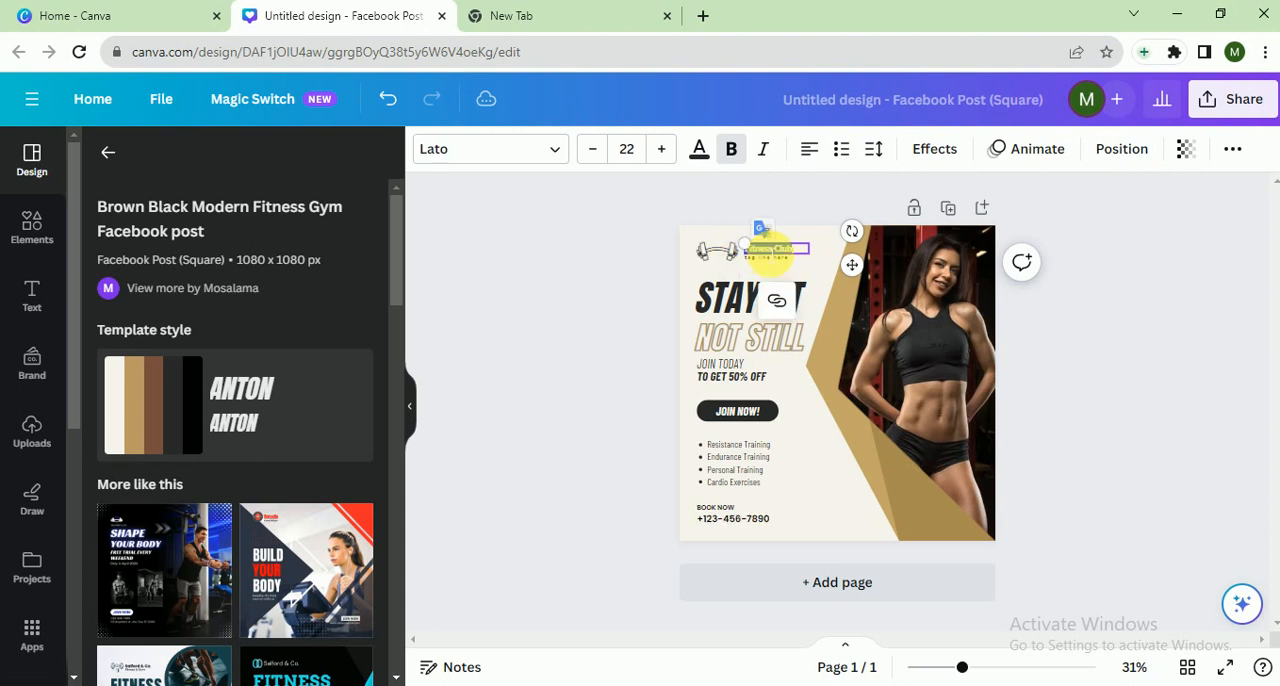
{"action": "key", "text": "BackSpace"}
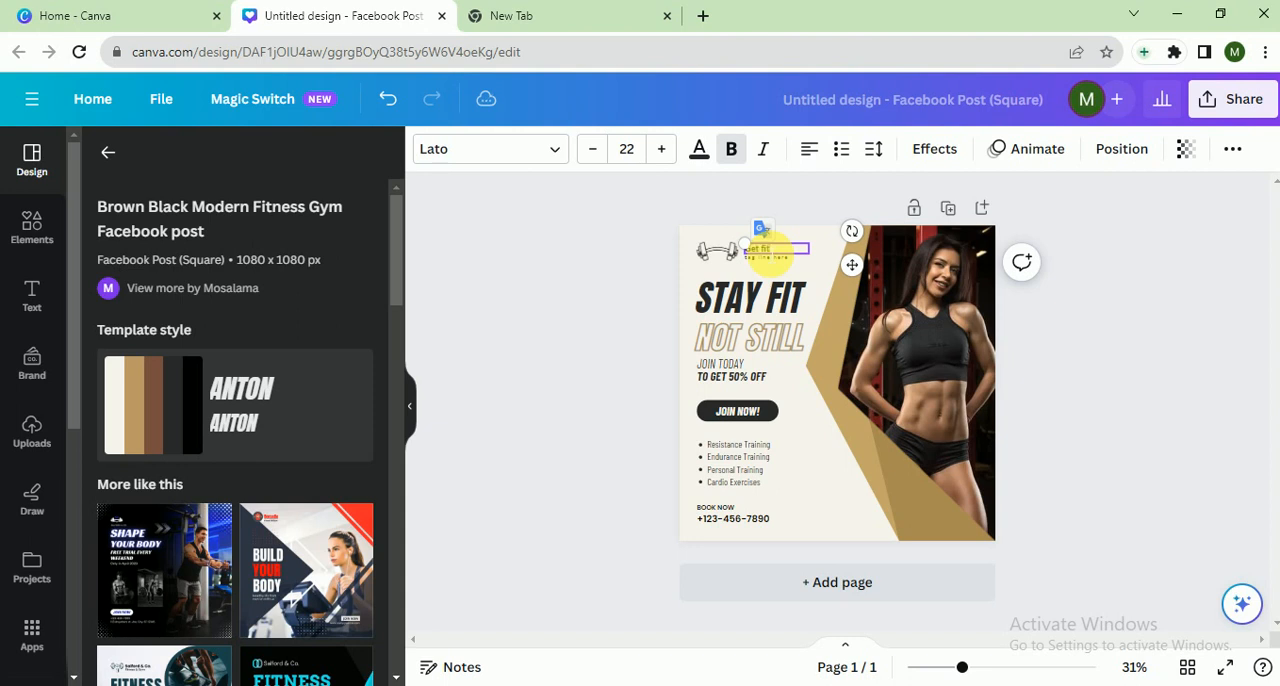
{"action": "left_click", "coordinate": [588, 283]}
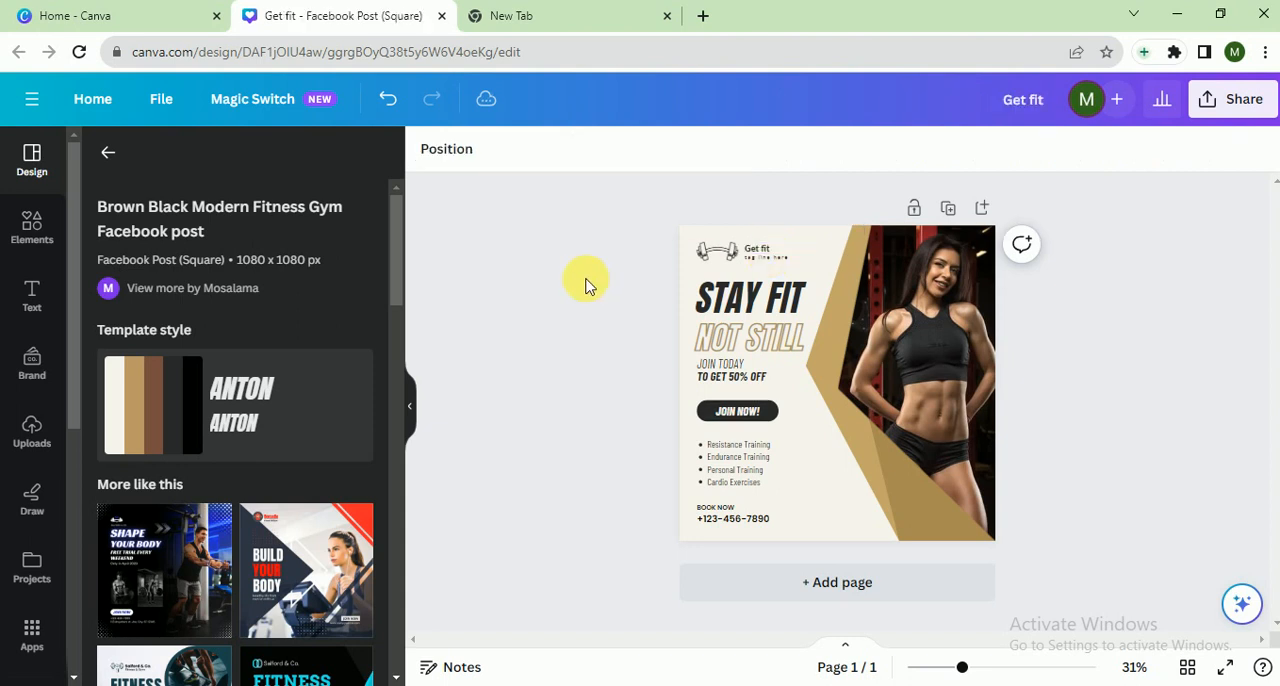
Replace the tagline under the brand name with "gbe fit every day"
{"action": "left_click", "coordinate": [757, 270]}
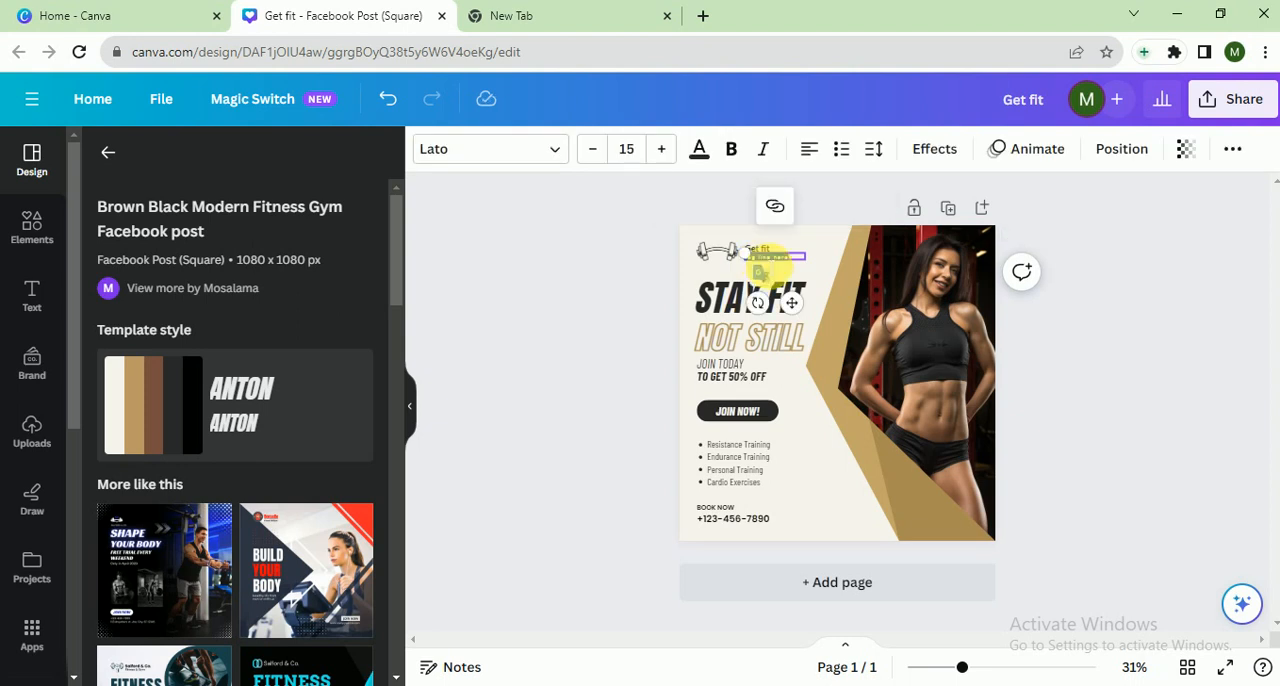
{"action": "key", "text": "BackSpace"}
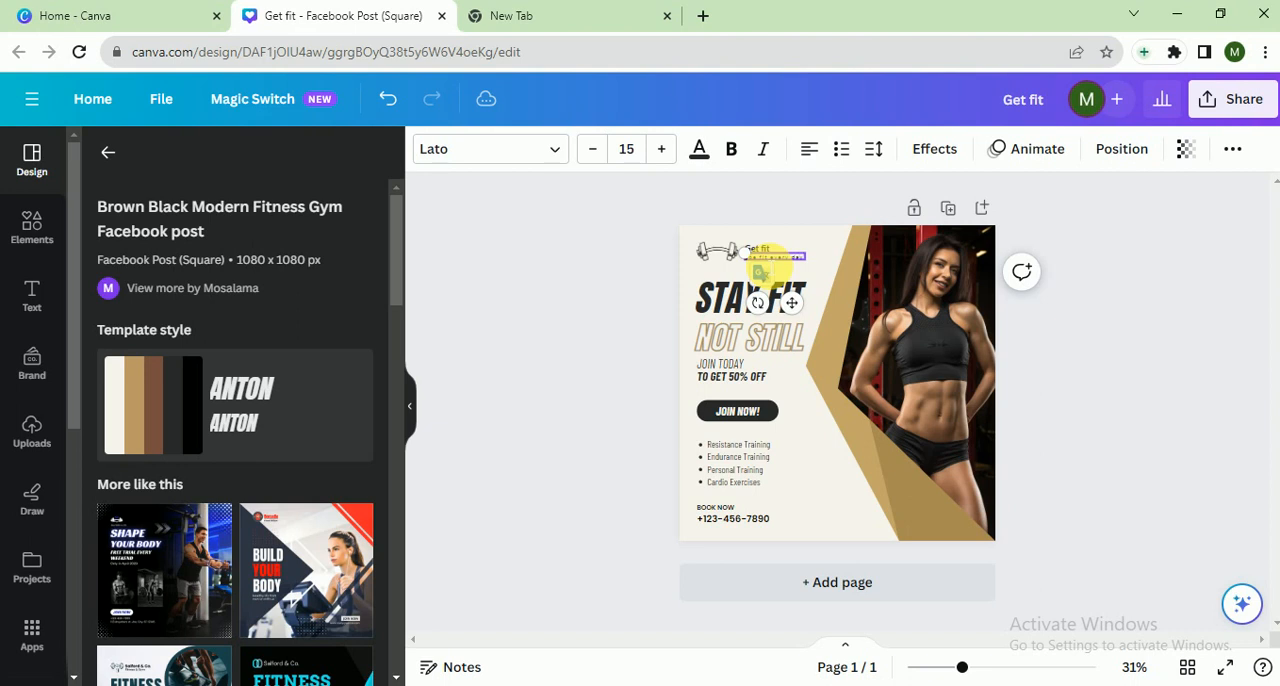
{"action": "left_click", "coordinate": [567, 300]}
Enlarge the dumbbell logo together with its brand name and tagline, and shift the woman's photo slightly to the right
{"action": "left_click_drag", "start_coordinate": [698, 238], "coordinate": [790, 264]}
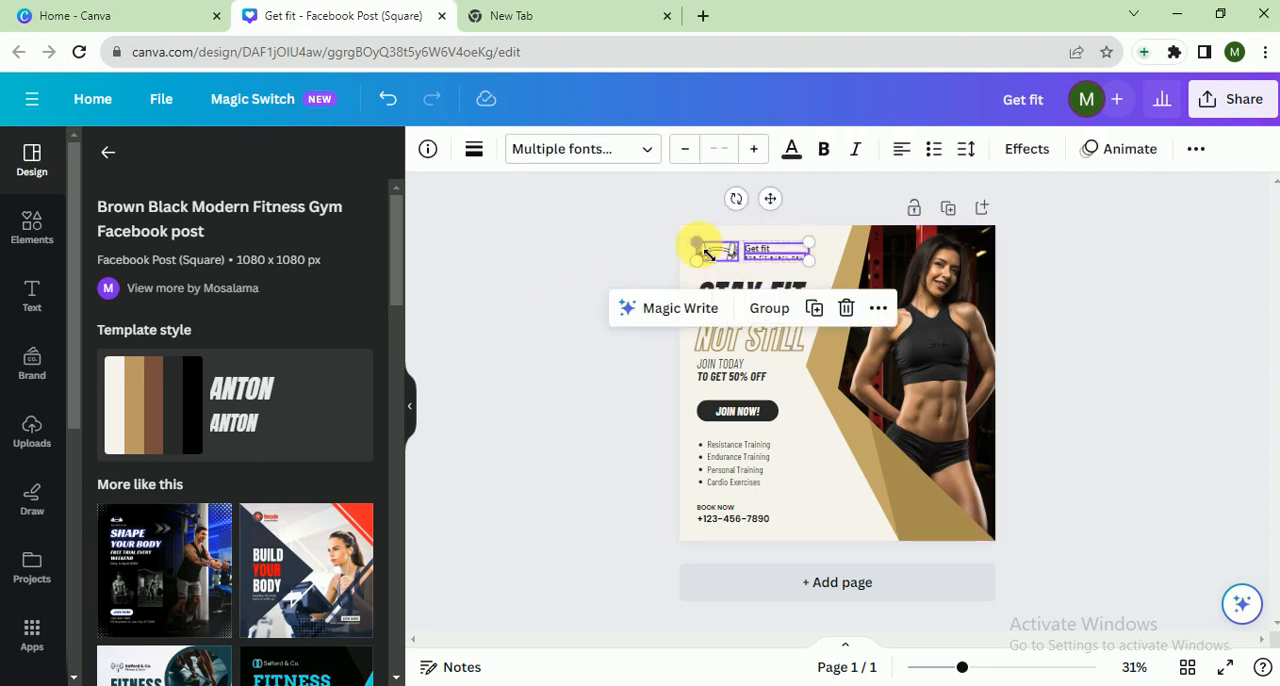
{"action": "mouse_move", "coordinate": [699, 244]}
{"action": "left_mouse_down"}
{"action": "mouse_move", "coordinate": [667, 238]}
{"action": "mouse_move", "coordinate": [710, 247]}
{"action": "left_mouse_up"}
{"action": "left_click", "coordinate": [904, 307]}
{"action": "left_click_drag", "start_coordinate": [904, 307], "coordinate": [958, 322]}
{"action": "left_click", "coordinate": [565, 347]}
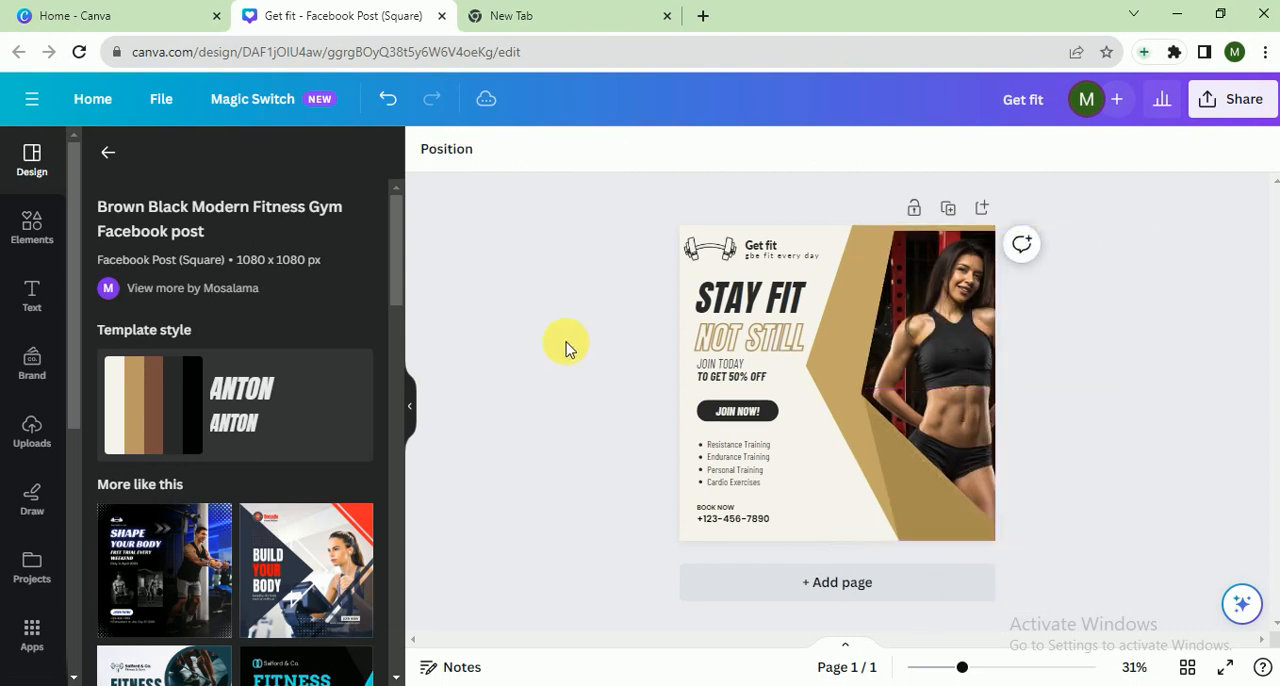
Search the stock photos for "fitness model" and replace the poster's photo with the woman in the blue top and maroon leggings
{"action": "left_click", "coordinate": [71, 597]}
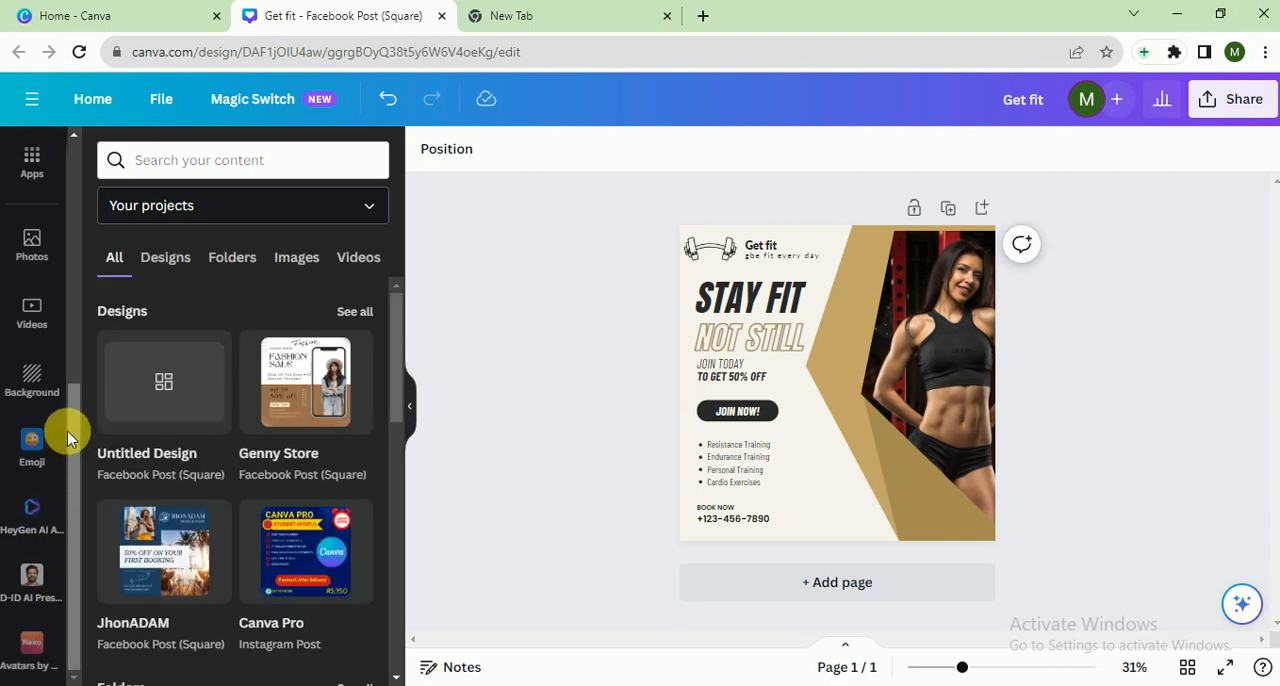
{"action": "left_click_drag", "start_coordinate": [69, 437], "coordinate": [69, 365]}
{"action": "left_click", "coordinate": [28, 368]}
{"action": "left_click", "coordinate": [190, 175]}
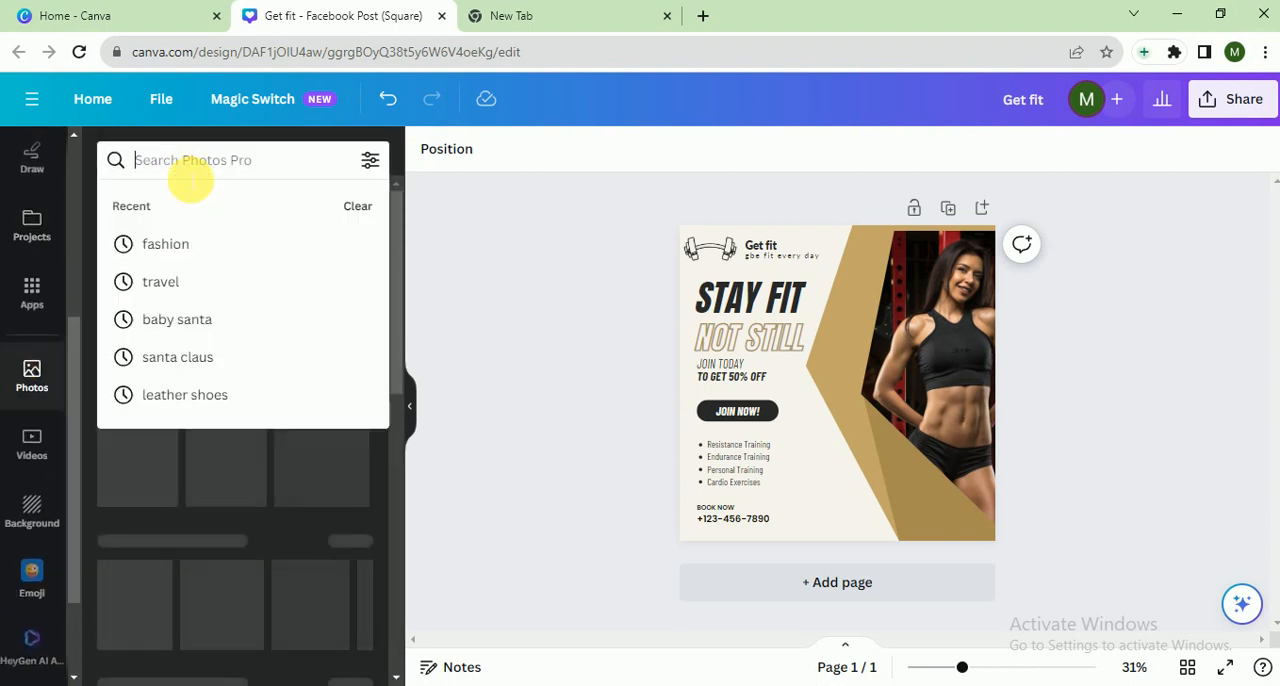
{"action": "type", "text": "fitn"}
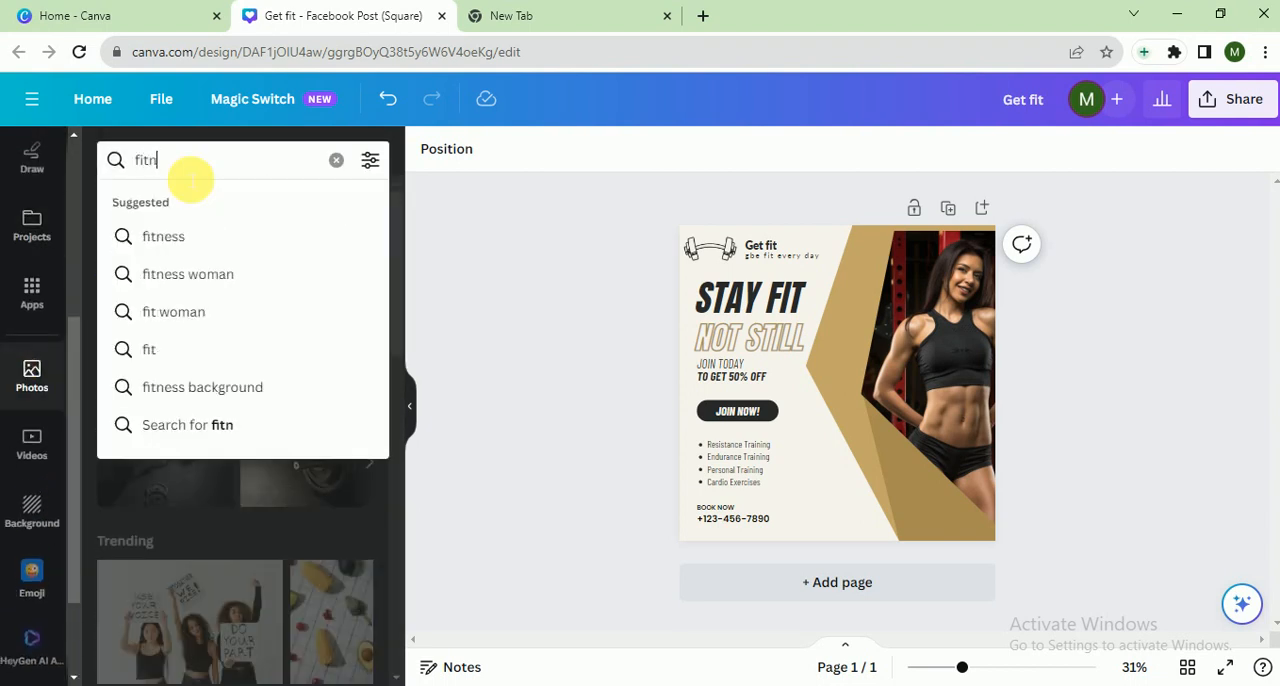
{"action": "type", "text": "ess mo"}
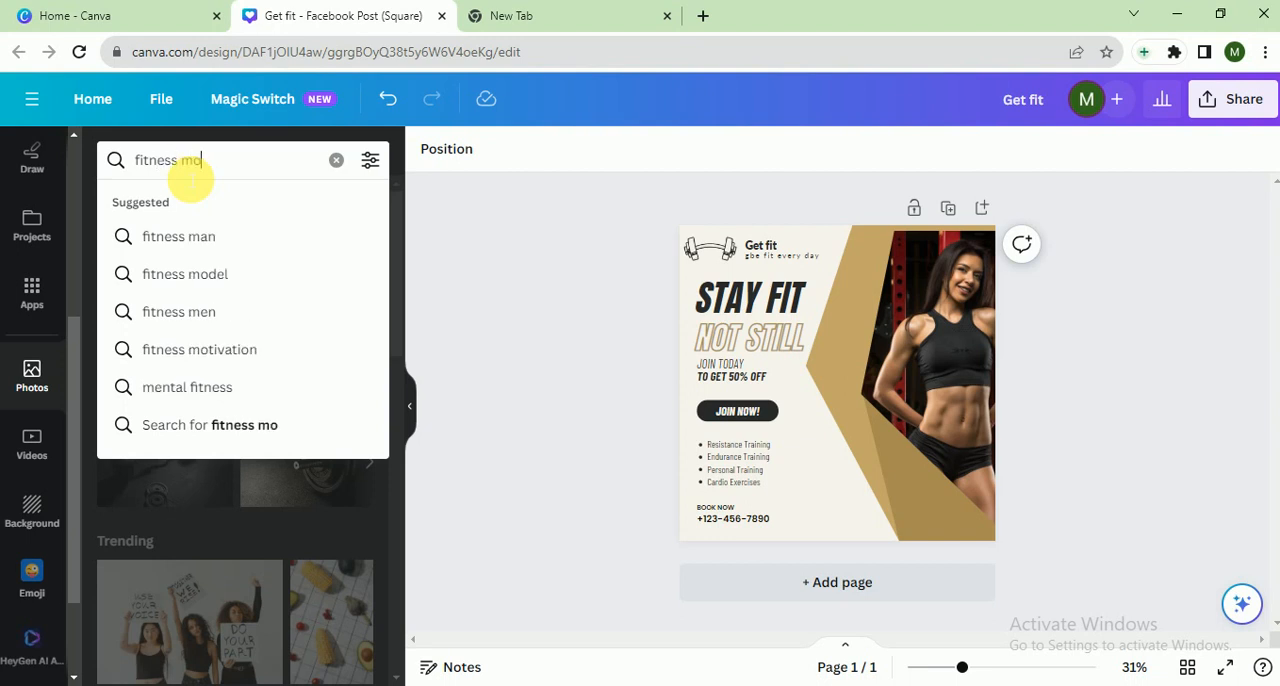
{"action": "type", "text": "del"}
{"action": "key", "text": "Return"}
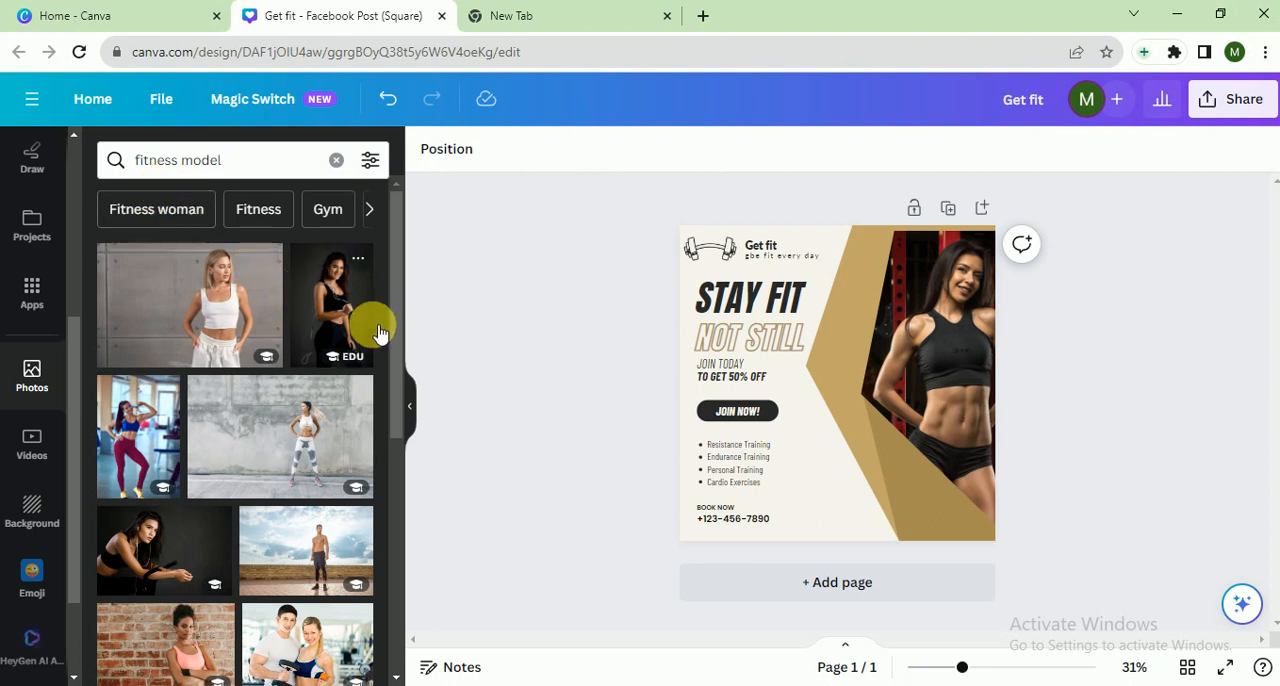
{"action": "left_click_drag", "start_coordinate": [400, 323], "coordinate": [420, 435]}
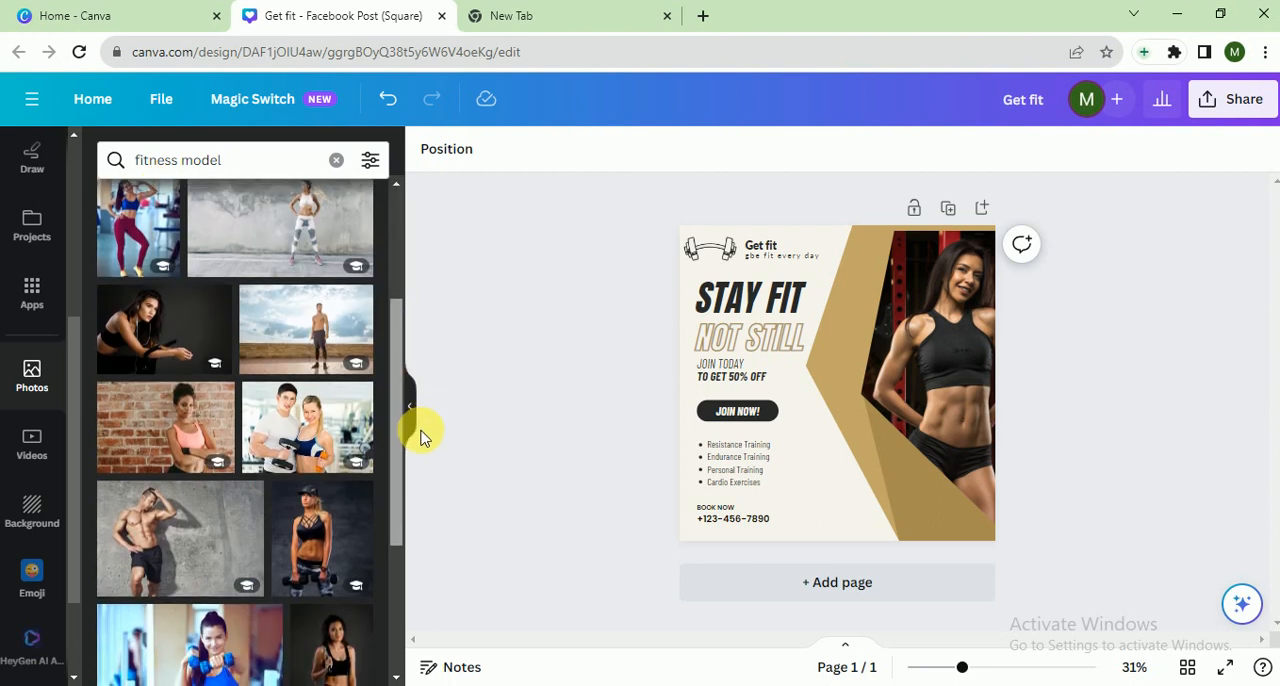
{"action": "left_click_drag", "start_coordinate": [135, 372], "coordinate": [976, 352]}
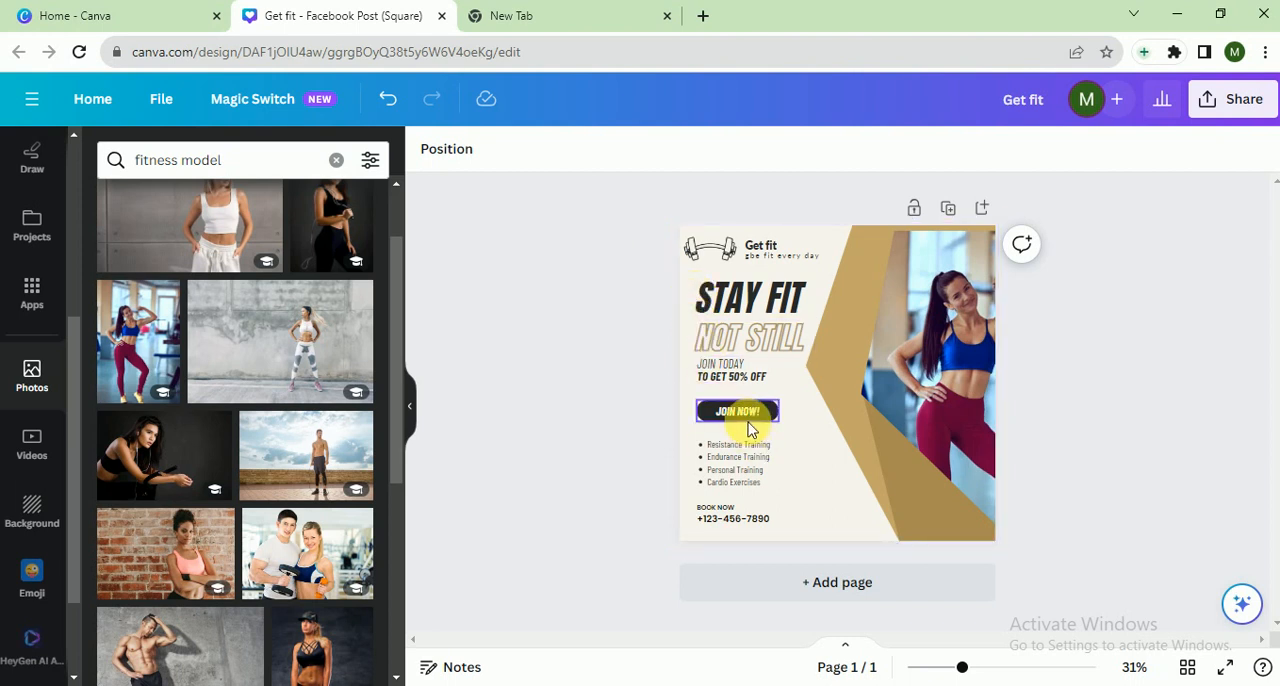
Replace the phone number under BOOK NOW with a new contact number
{"action": "double_click", "coordinate": [727, 524]}
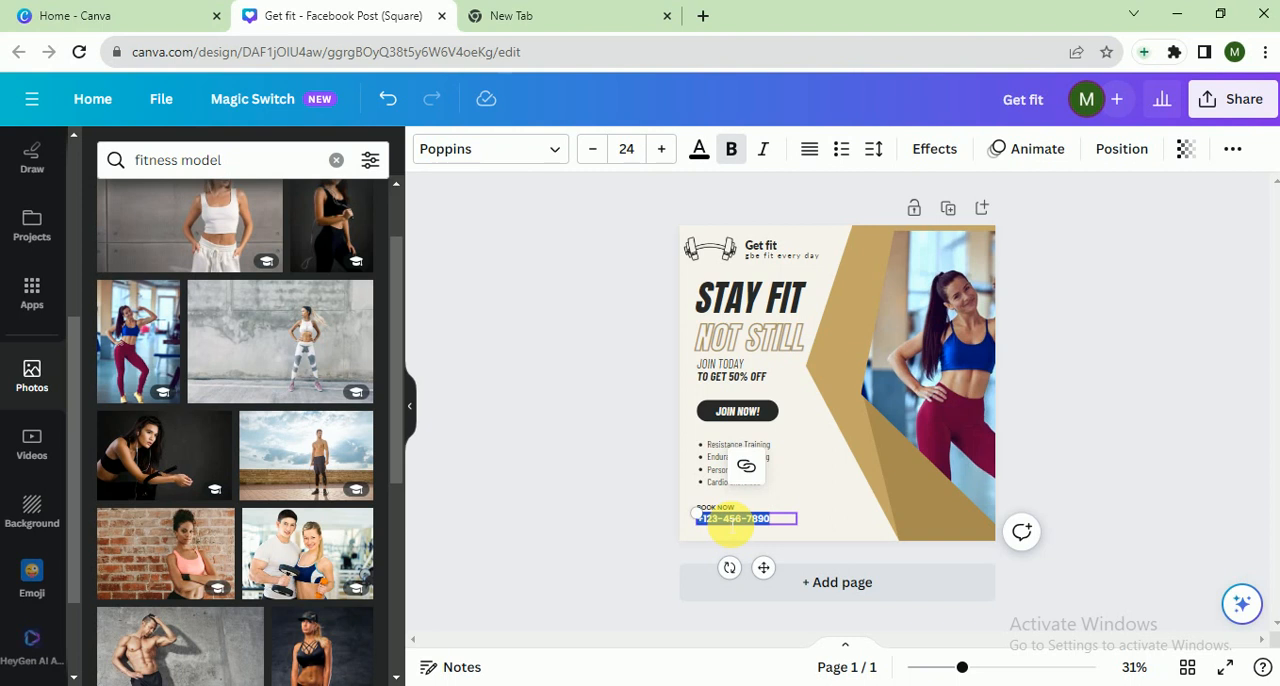
{"action": "type", "text": "123"}
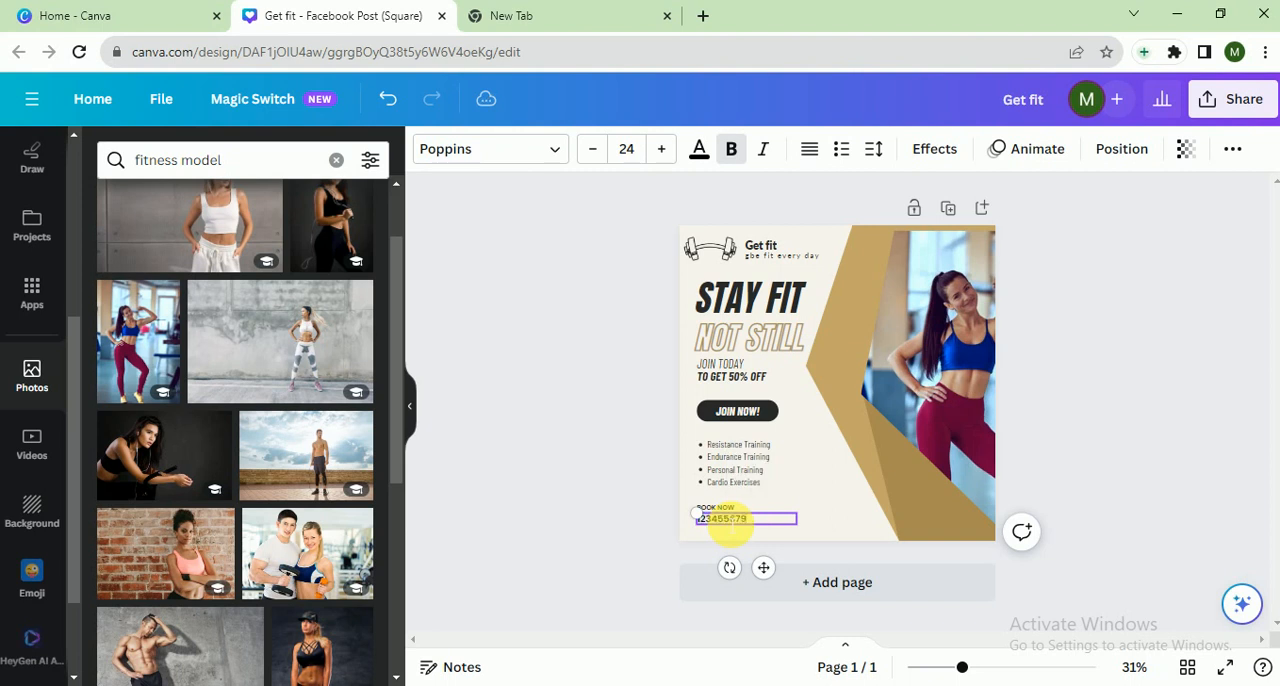
{"action": "left_click", "coordinate": [750, 447]}
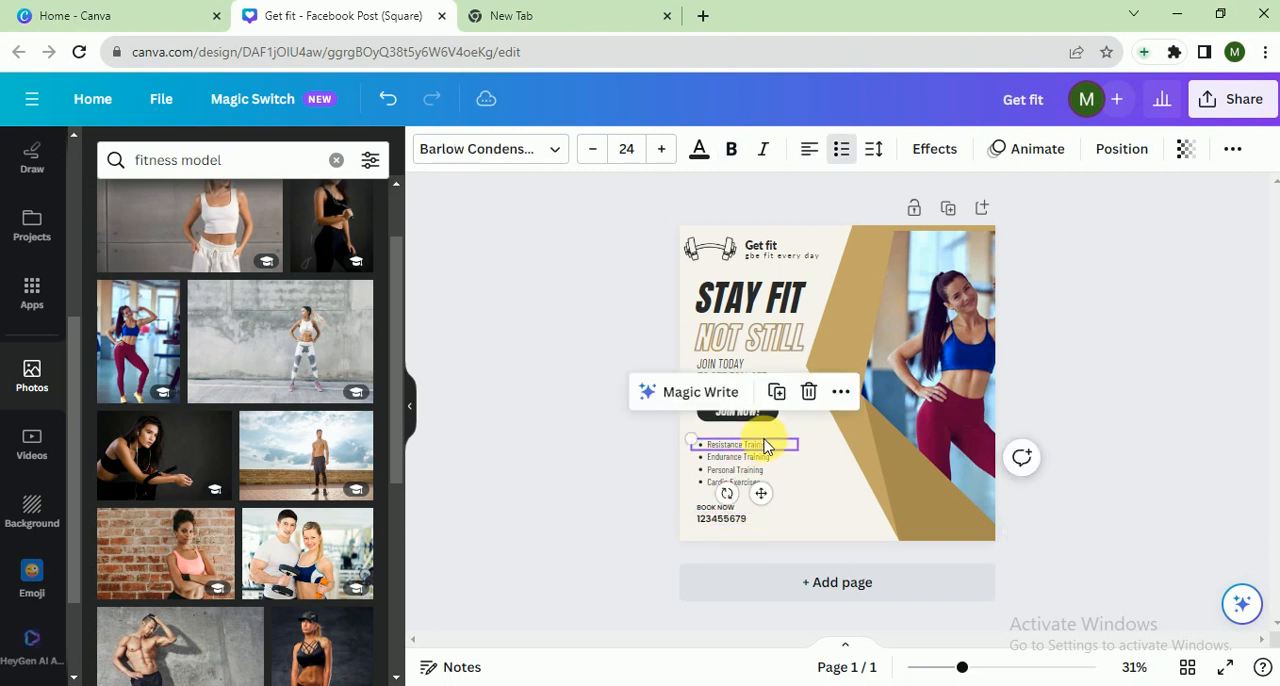
{"action": "left_click", "coordinate": [748, 497]}
Set the page's background colour to the document's light gold #c4a668
{"action": "left_click", "coordinate": [834, 517]}
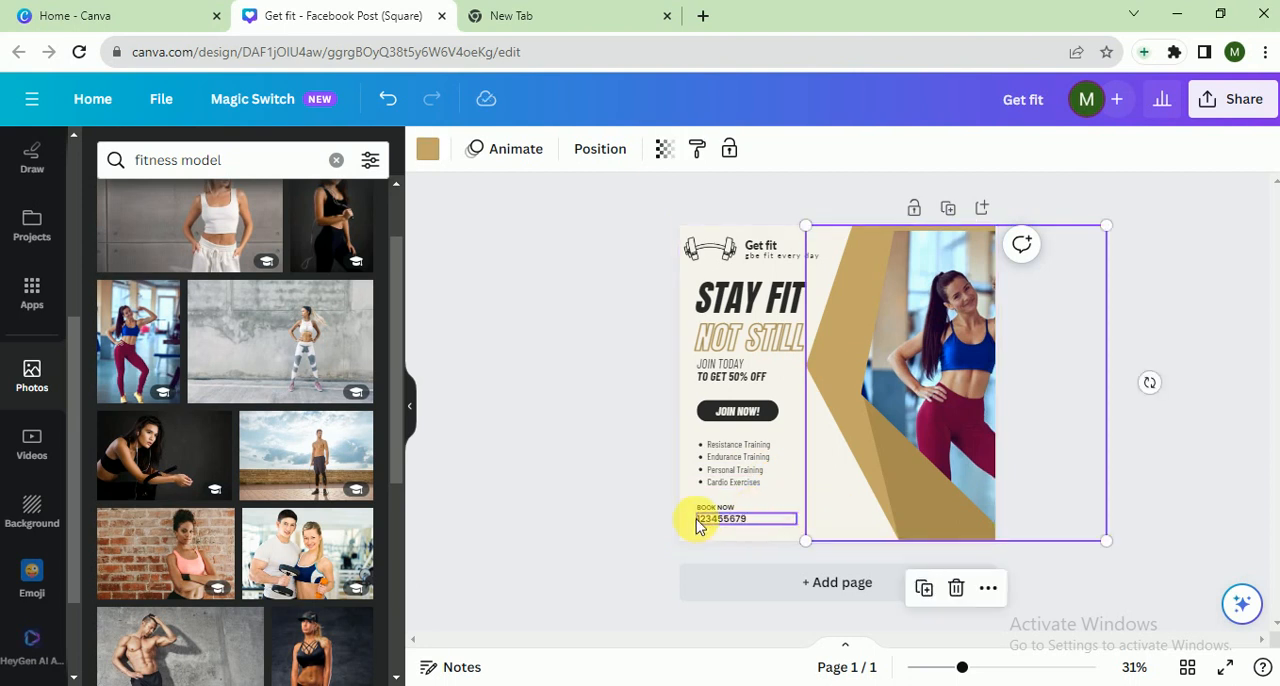
{"action": "left_click", "coordinate": [686, 523]}
{"action": "left_click", "coordinate": [426, 152]}
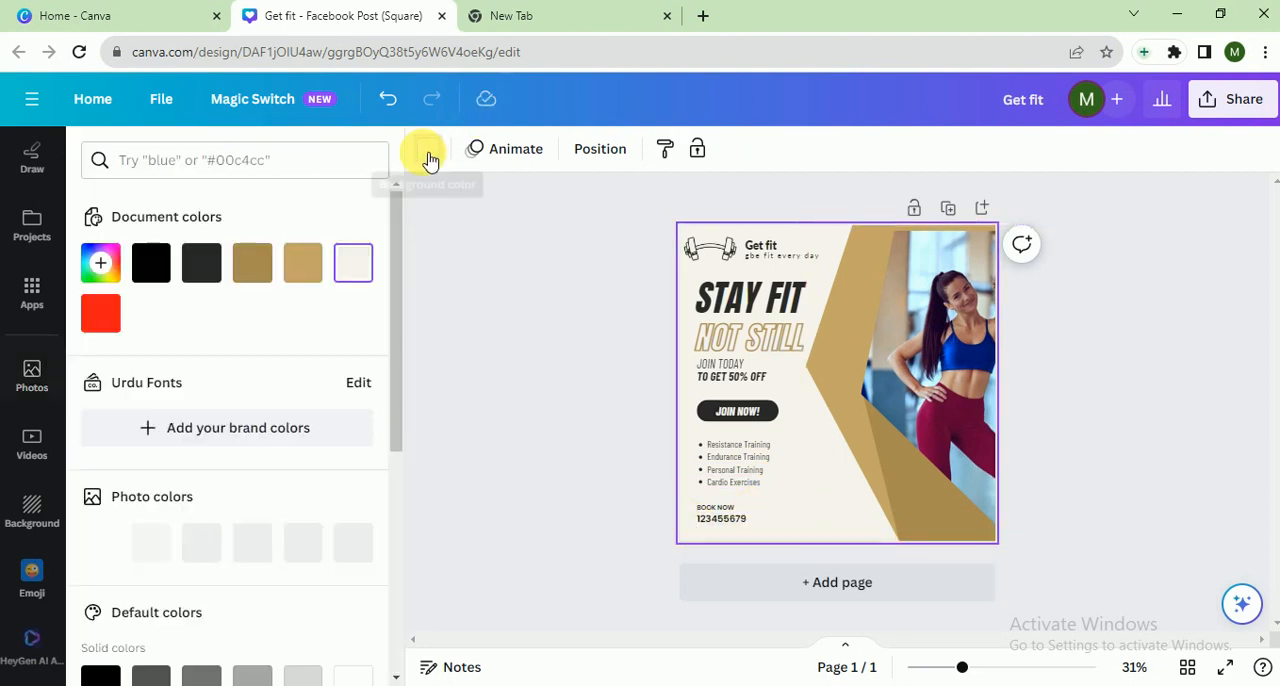
{"action": "left_click", "coordinate": [302, 264]}
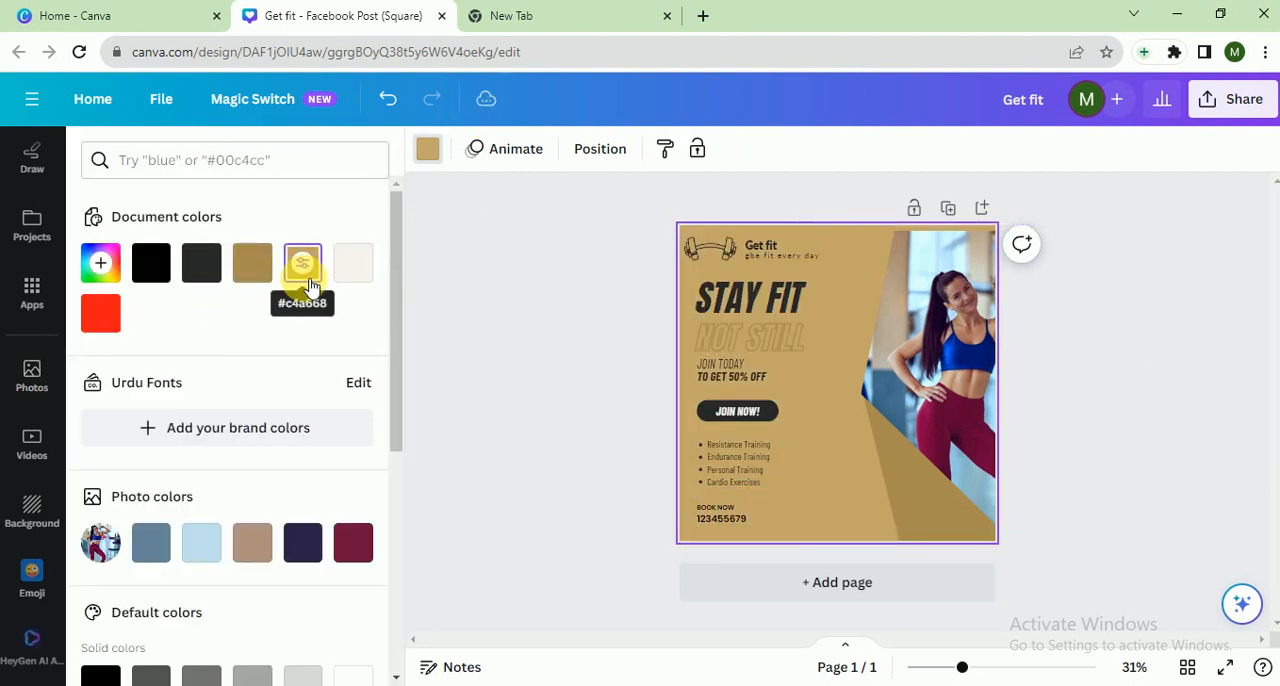
Set the page's background colour to the light blue taken from the woman's photo
{"action": "left_click", "coordinate": [351, 268]}
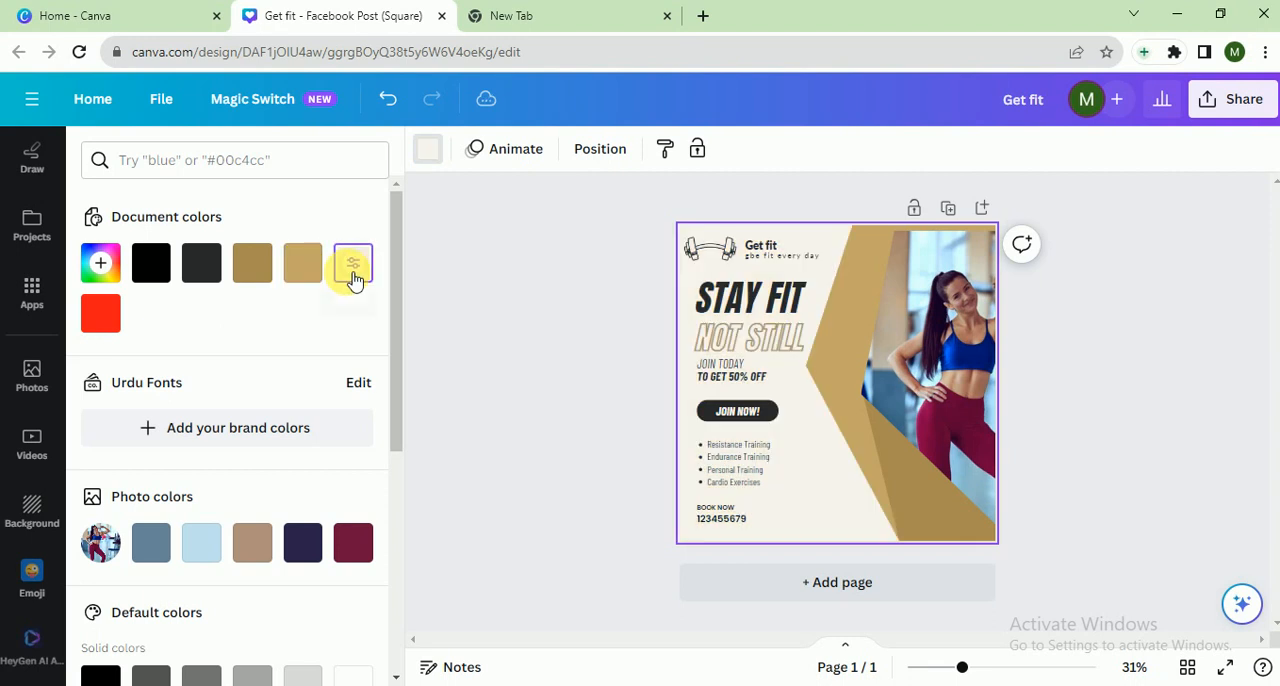
{"action": "left_click", "coordinate": [205, 548]}
{"action": "left_click", "coordinate": [517, 521]}
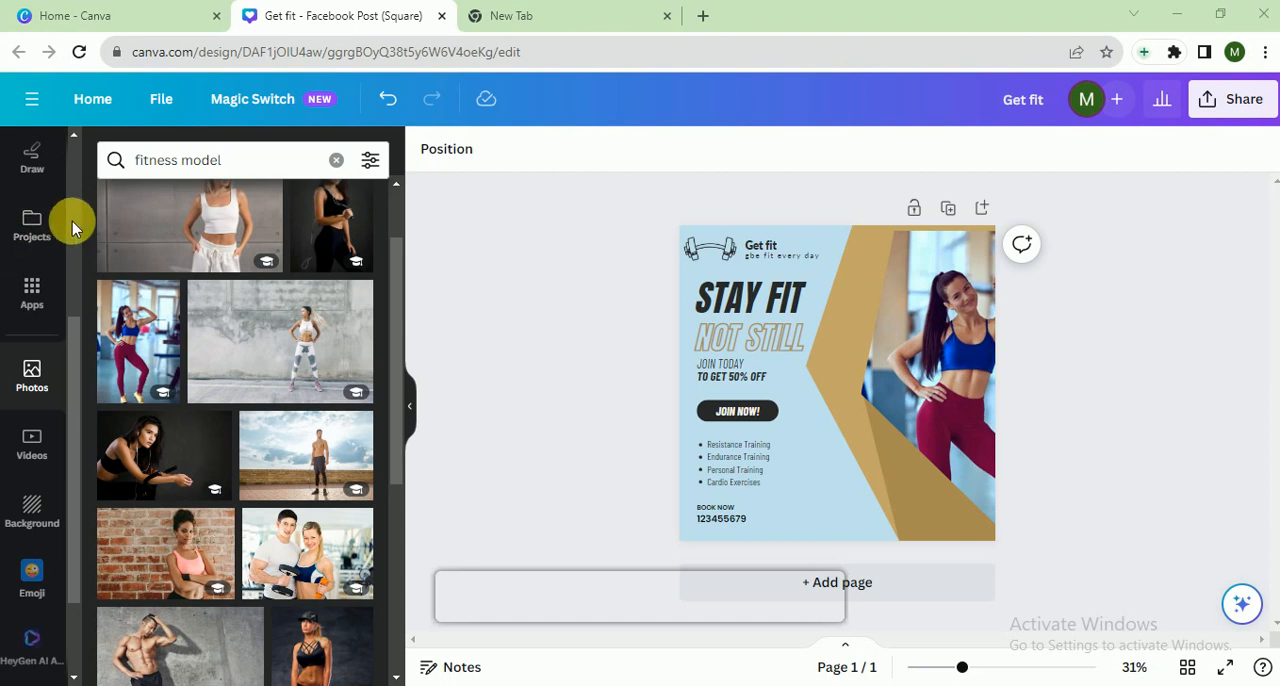
Search the elements library for "fitness" and limit the results to graphics
{"action": "scroll", "coordinate": [72, 221], "scroll_direction": "up", "scroll_amount": 3}
{"action": "left_click", "coordinate": [32, 226]}
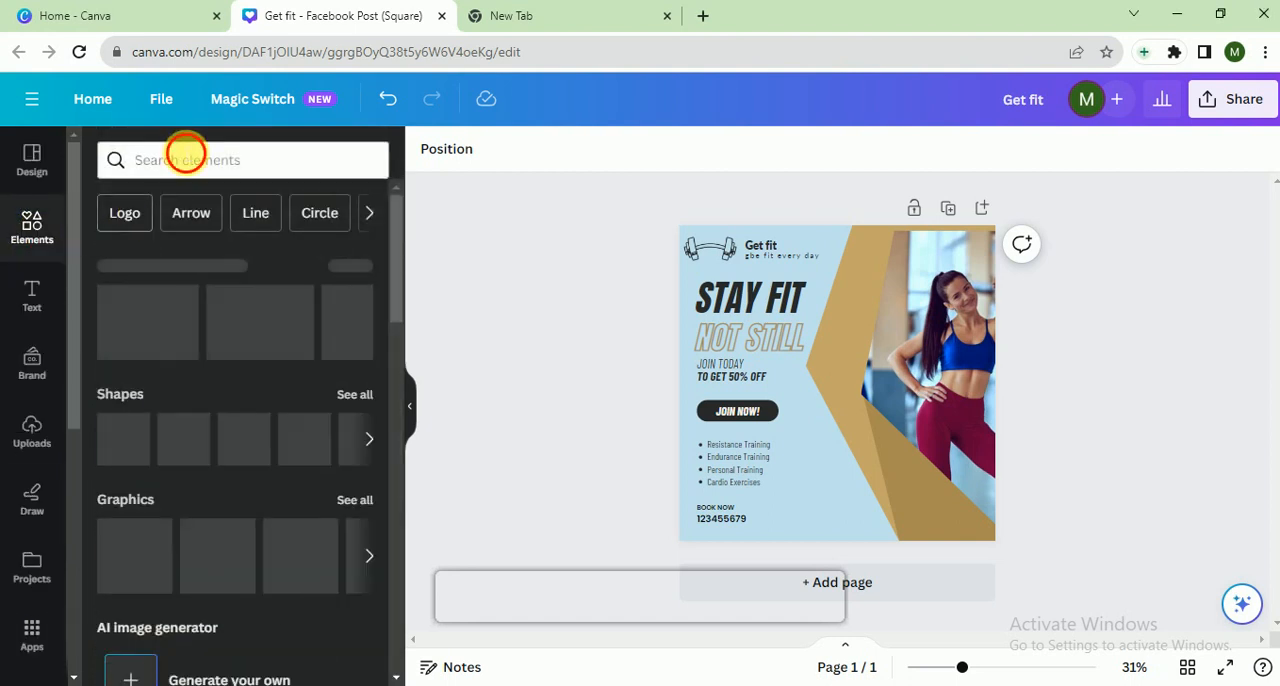
{"action": "left_click", "coordinate": [185, 157]}
{"action": "type", "text": "fitn"}
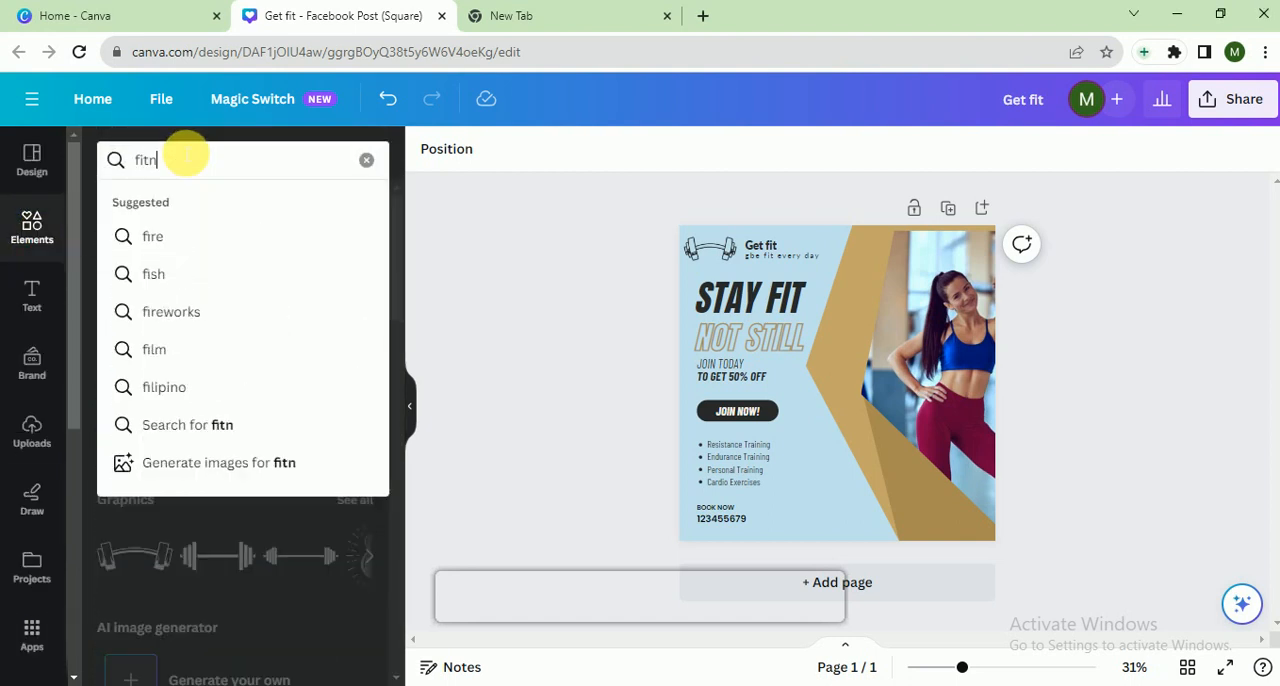
{"action": "type", "text": "ess"}
{"action": "key", "text": "Return"}
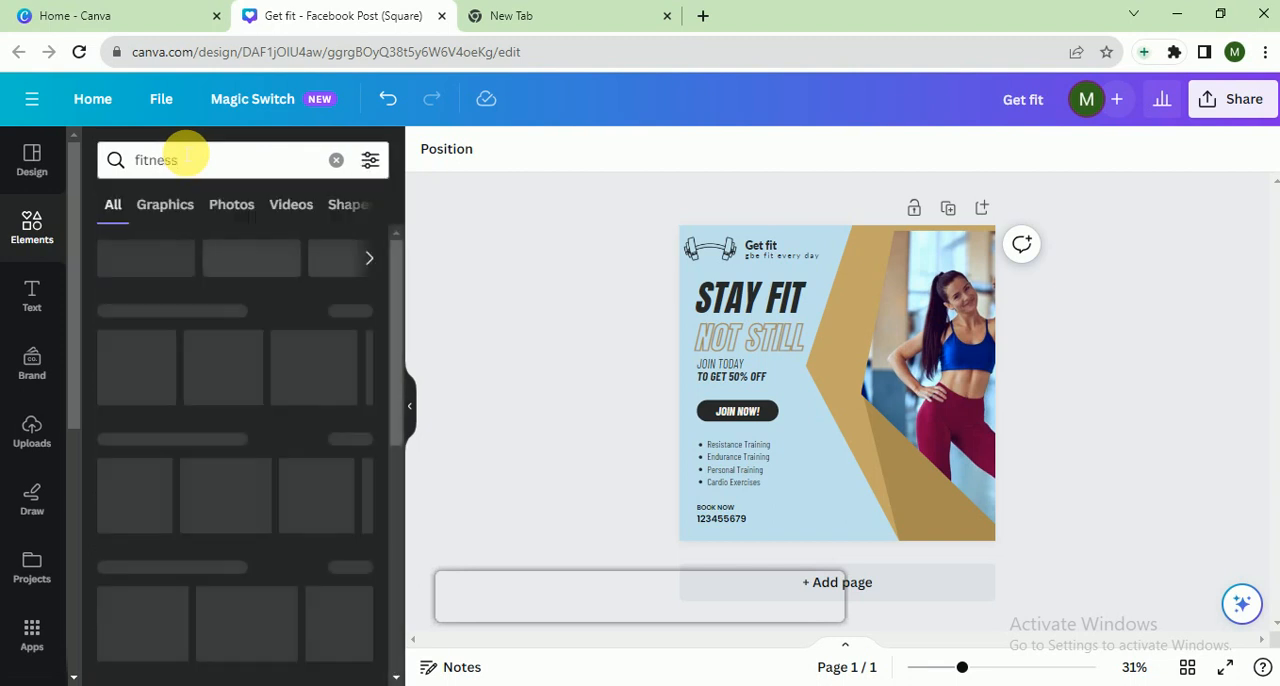
{"action": "left_click", "coordinate": [160, 204]}
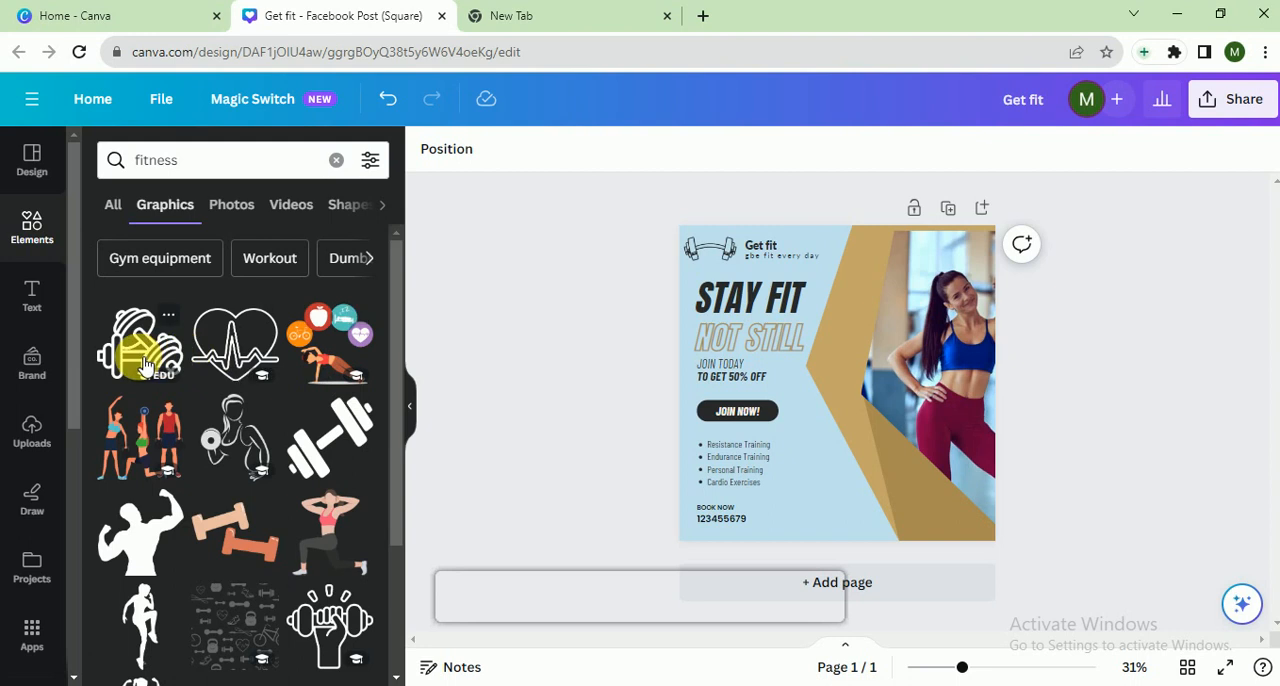
Add the outlined pair of dumbbells to the page, shrink it and place it beside the BOOK NOW number
{"action": "left_click", "coordinate": [145, 365]}
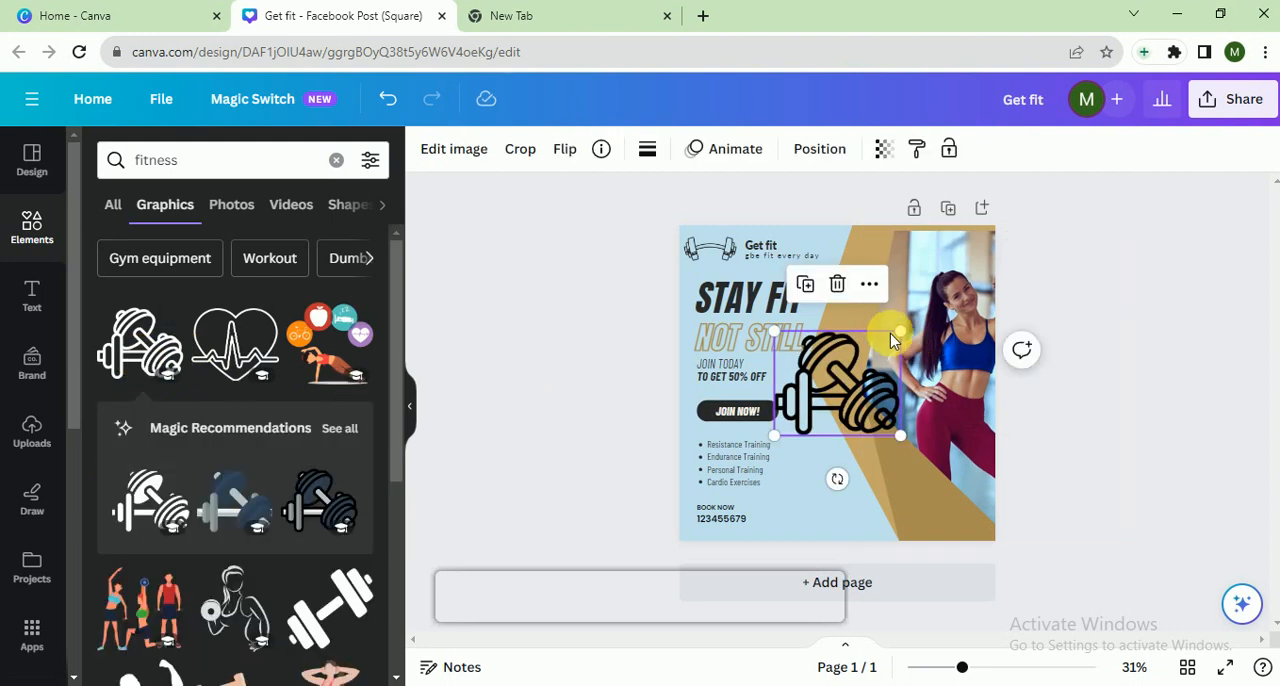
{"action": "left_click_drag", "start_coordinate": [906, 326], "coordinate": [846, 371]}
{"action": "left_click_drag", "start_coordinate": [825, 415], "coordinate": [838, 521]}
Try the document's off-white and red #ff1616 on the new dumbbell graphic, and return it to black
{"action": "left_click", "coordinate": [647, 148]}
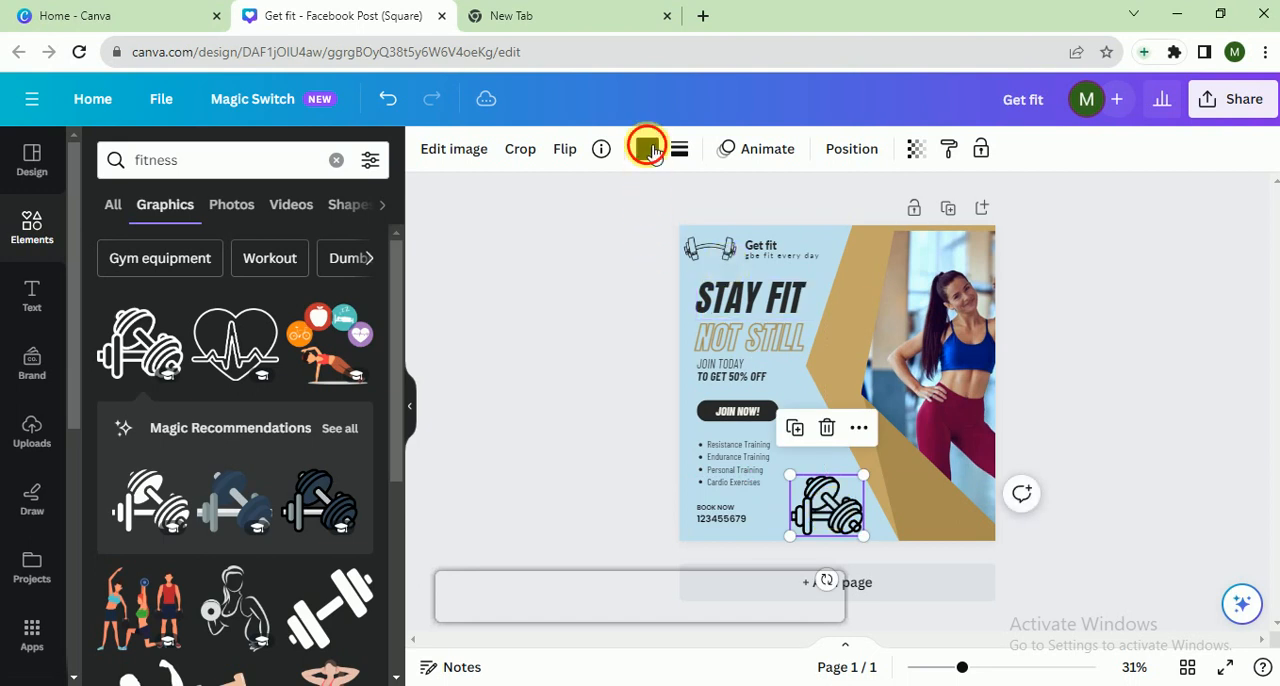
{"action": "left_click", "coordinate": [151, 314]}
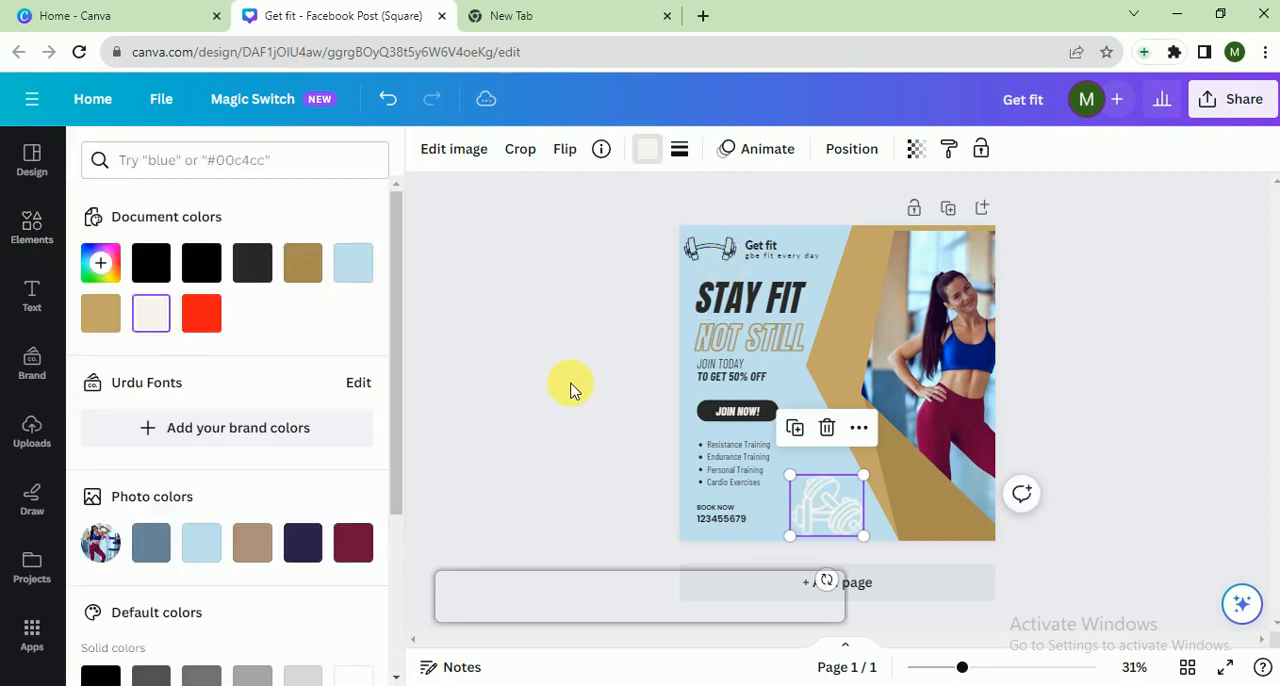
{"action": "left_click", "coordinate": [203, 316]}
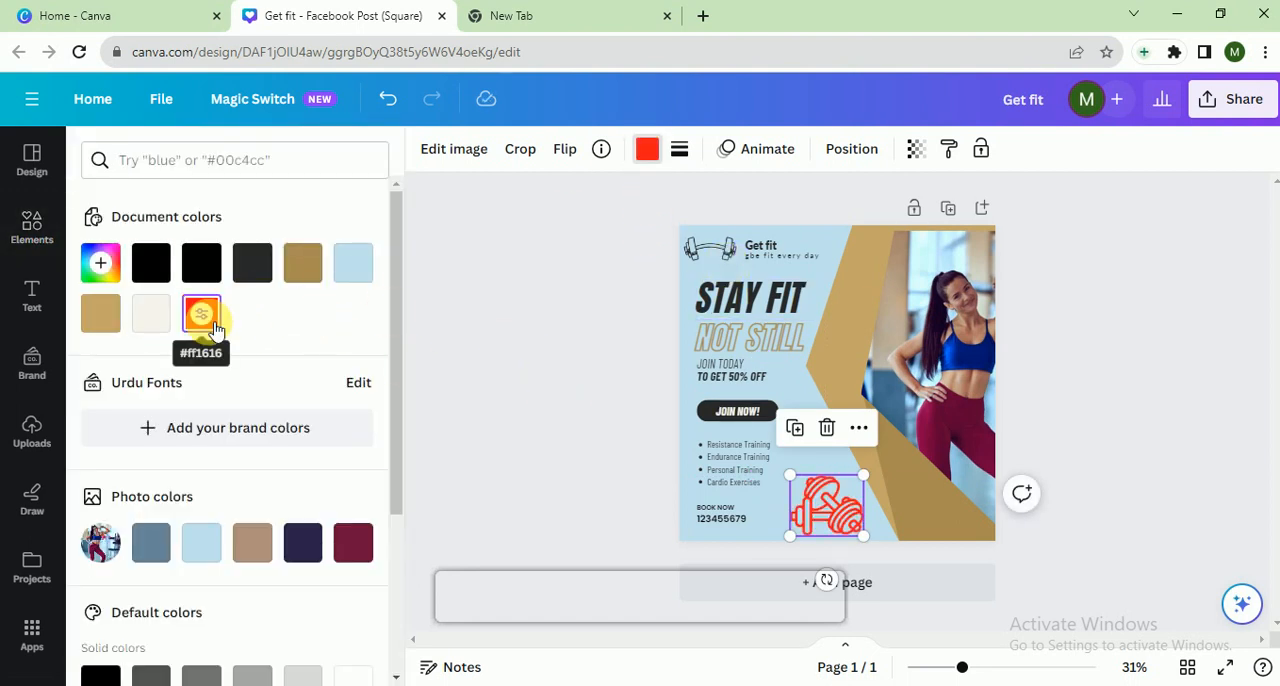
{"action": "left_click", "coordinate": [153, 263]}
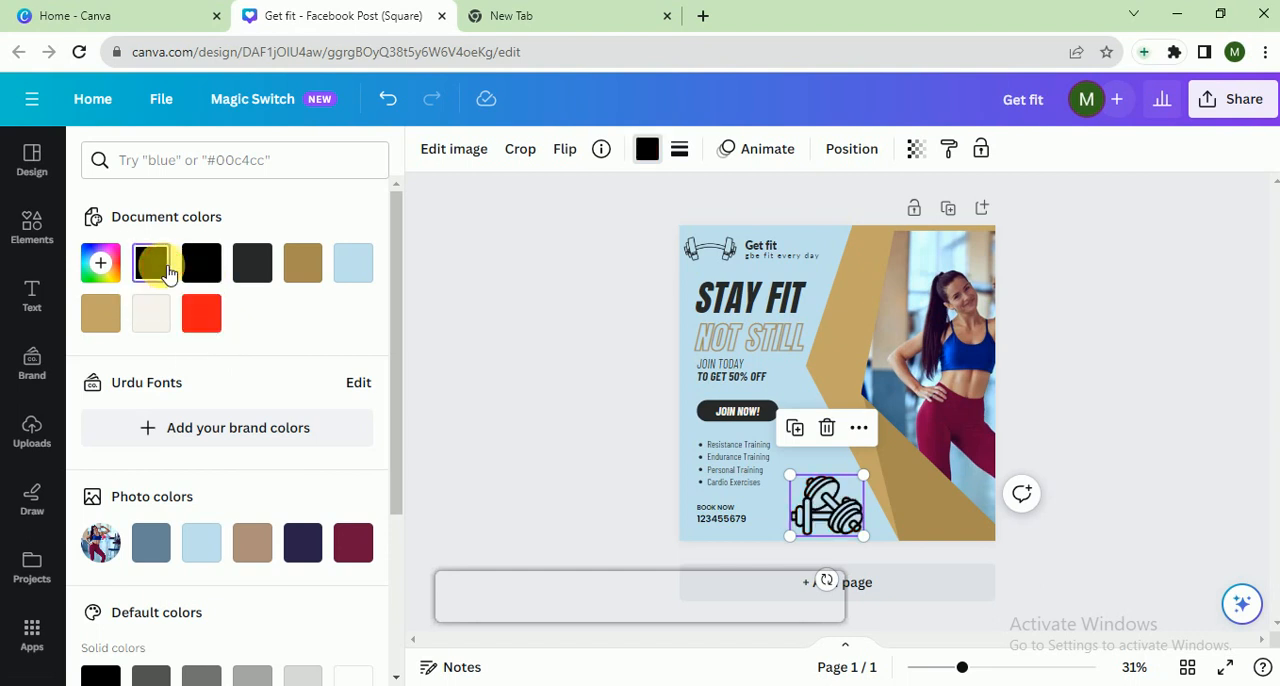
{"action": "left_click", "coordinate": [456, 398]}
Move the black dumbbell graphic onto the dark gold corner below the woman's photo and deselect it
{"action": "left_click", "coordinate": [828, 518]}
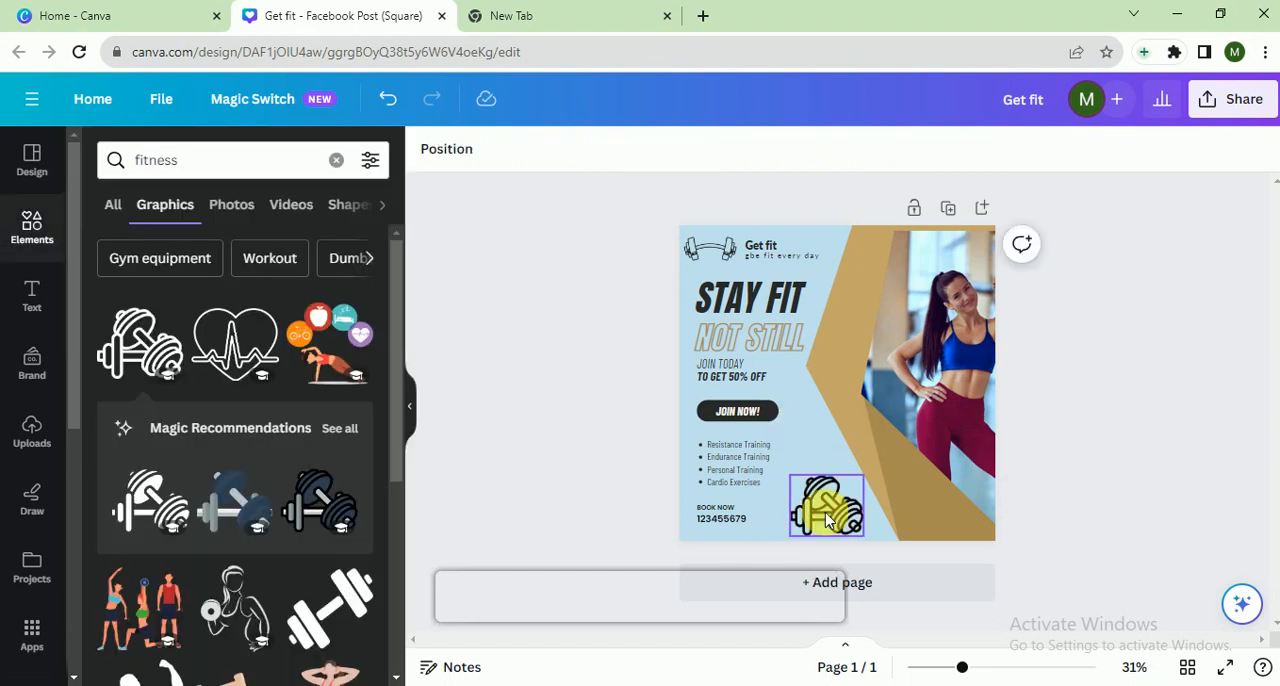
{"action": "left_click_drag", "start_coordinate": [828, 522], "coordinate": [940, 527]}
{"action": "left_click", "coordinate": [572, 488]}
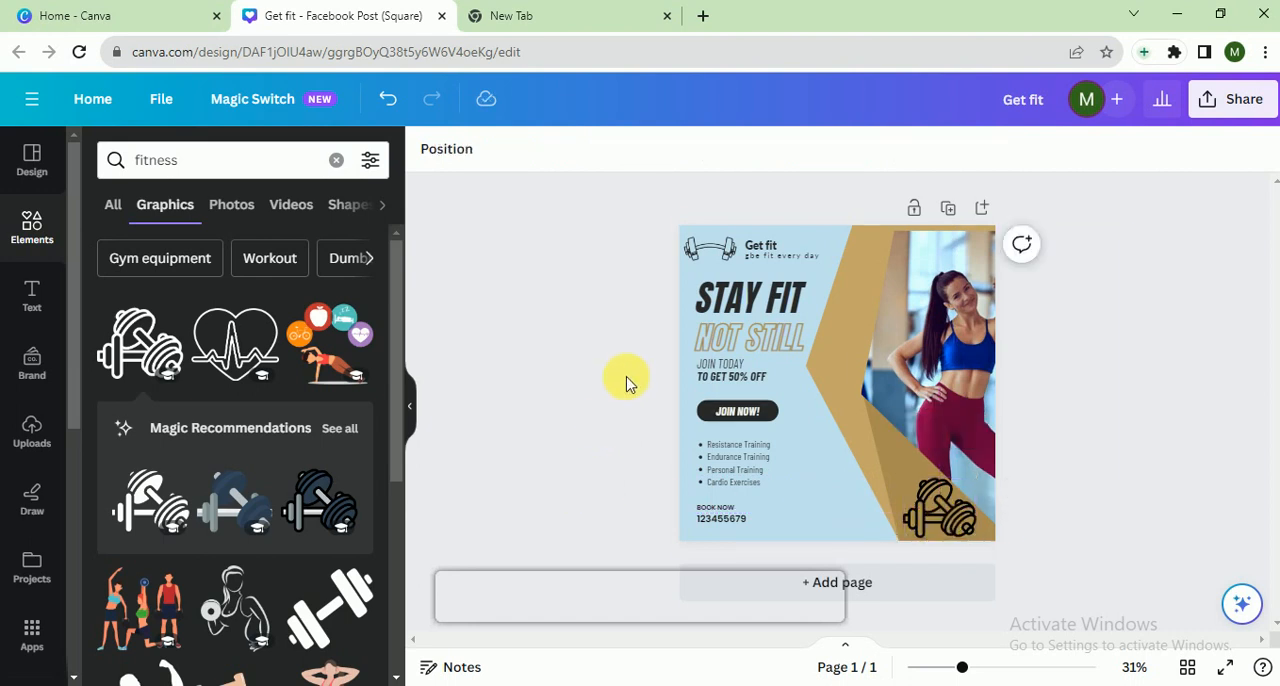